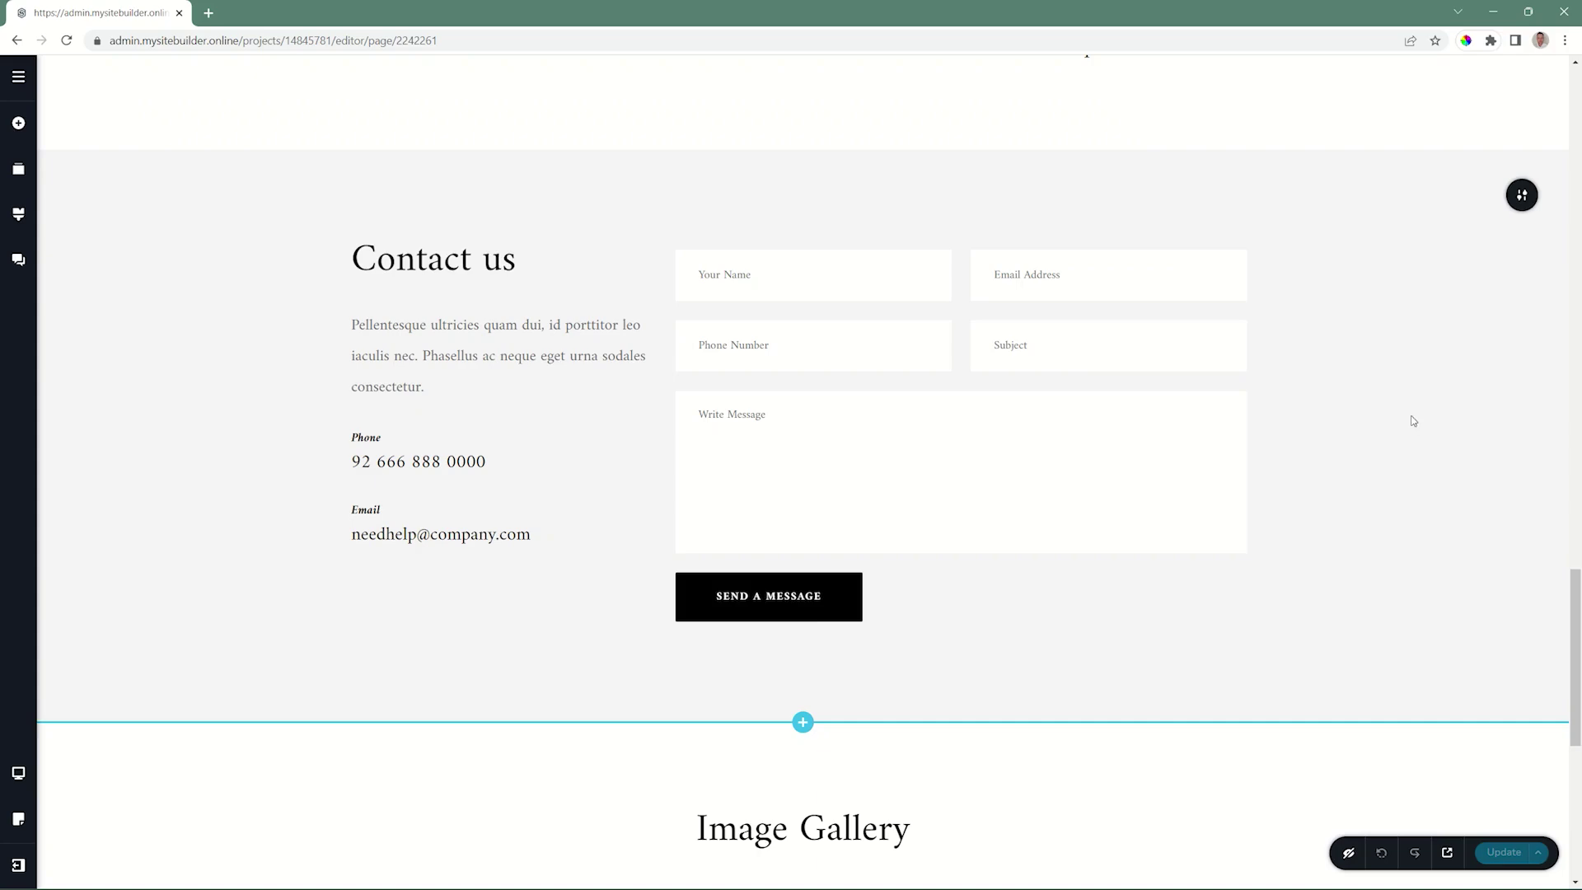
Make the Contact us block global and close its display conditions without editing them
click(1520, 206)
click(1322, 196)
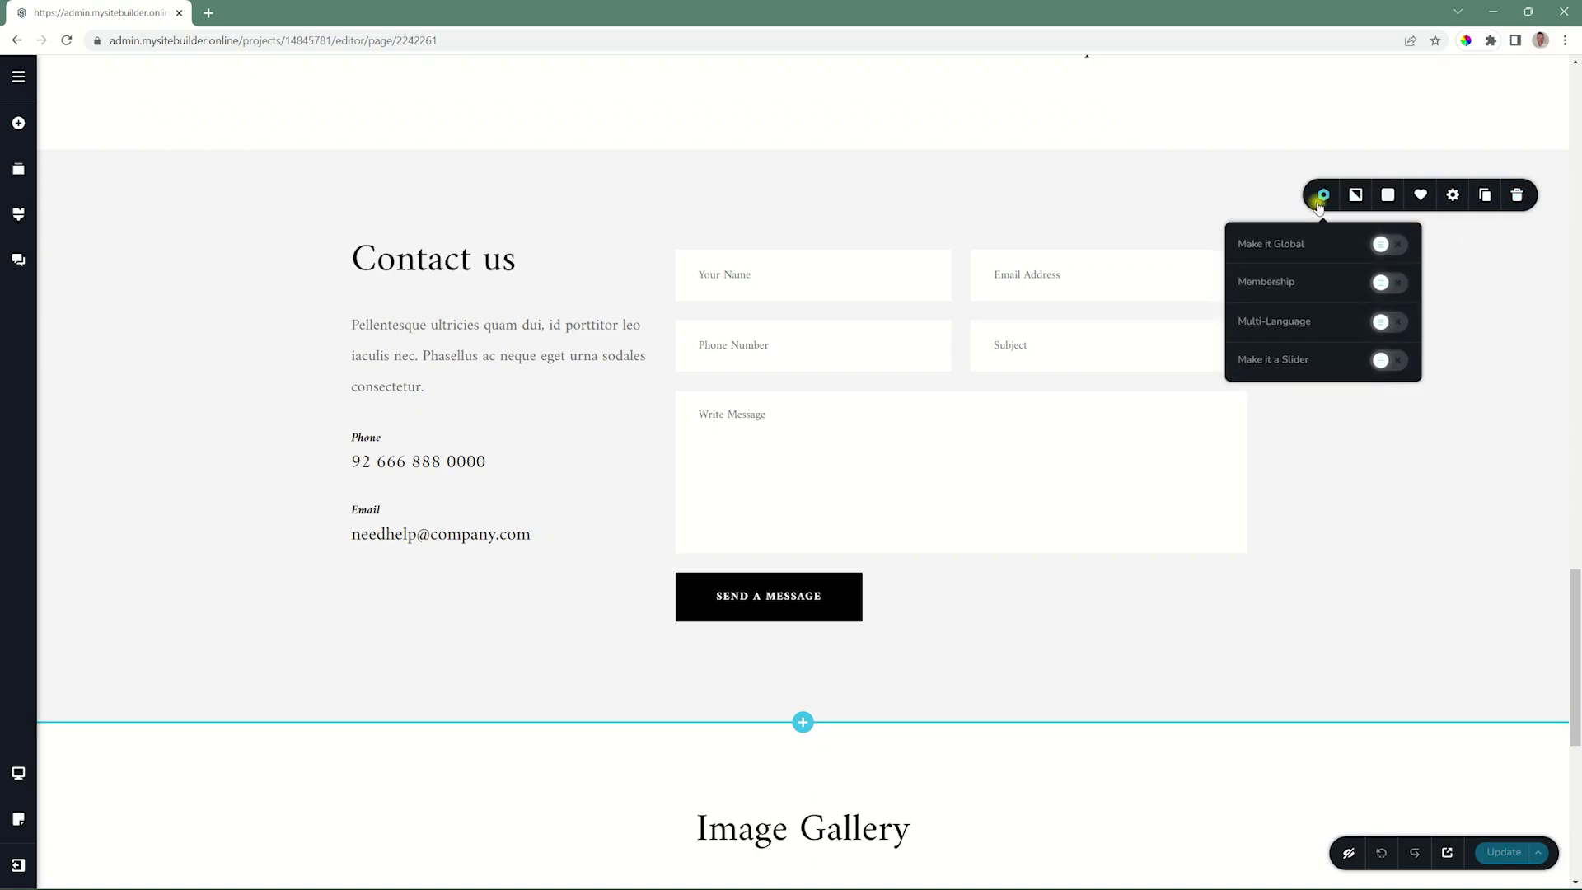
click(1390, 245)
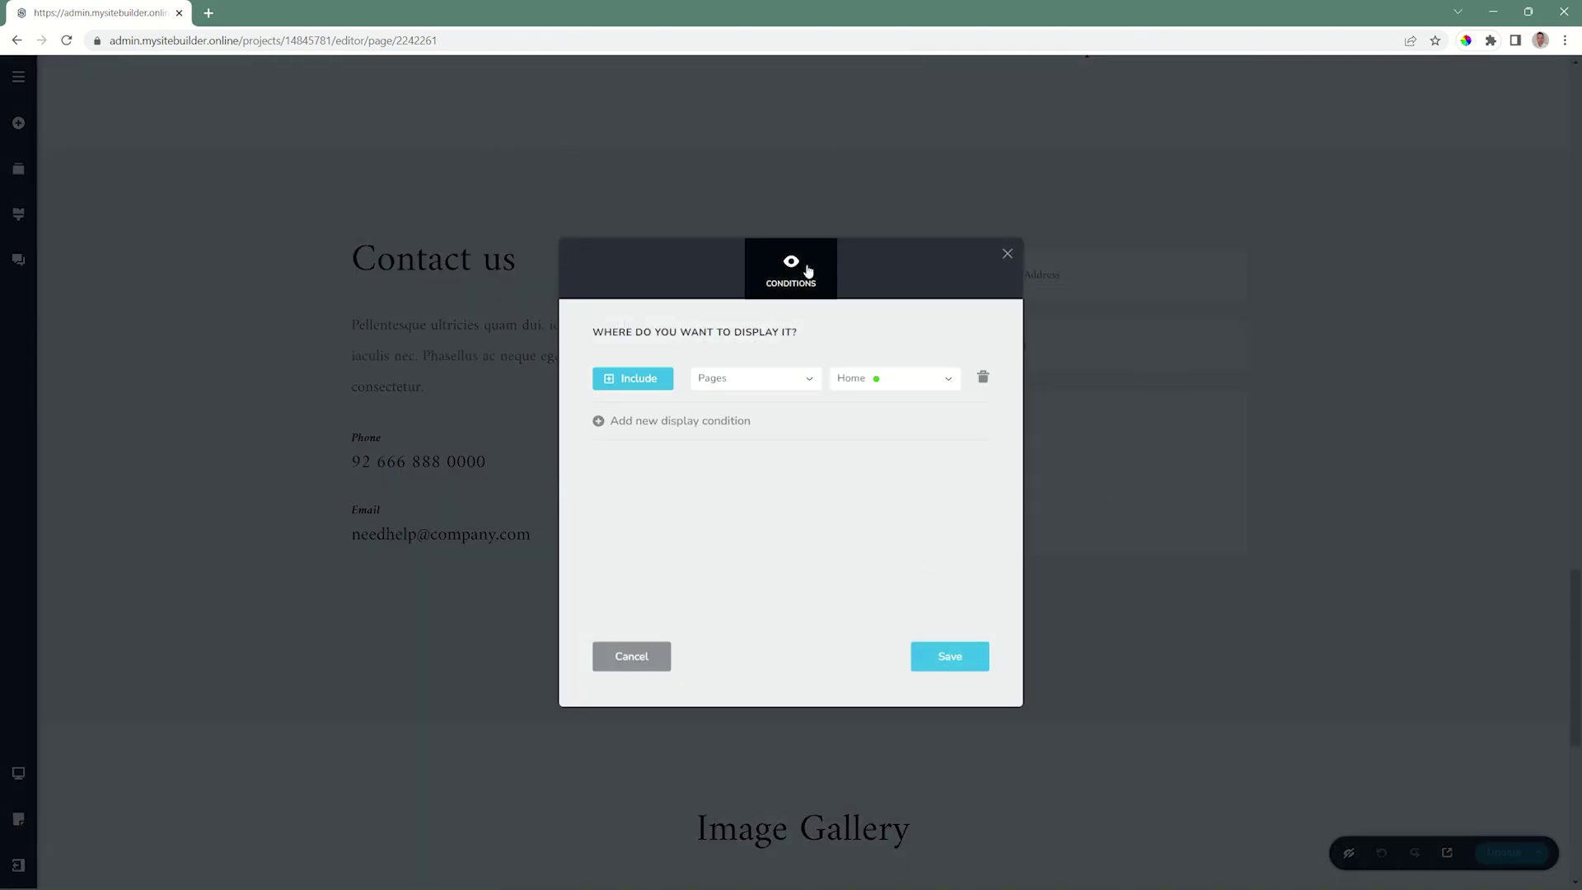
click(1007, 254)
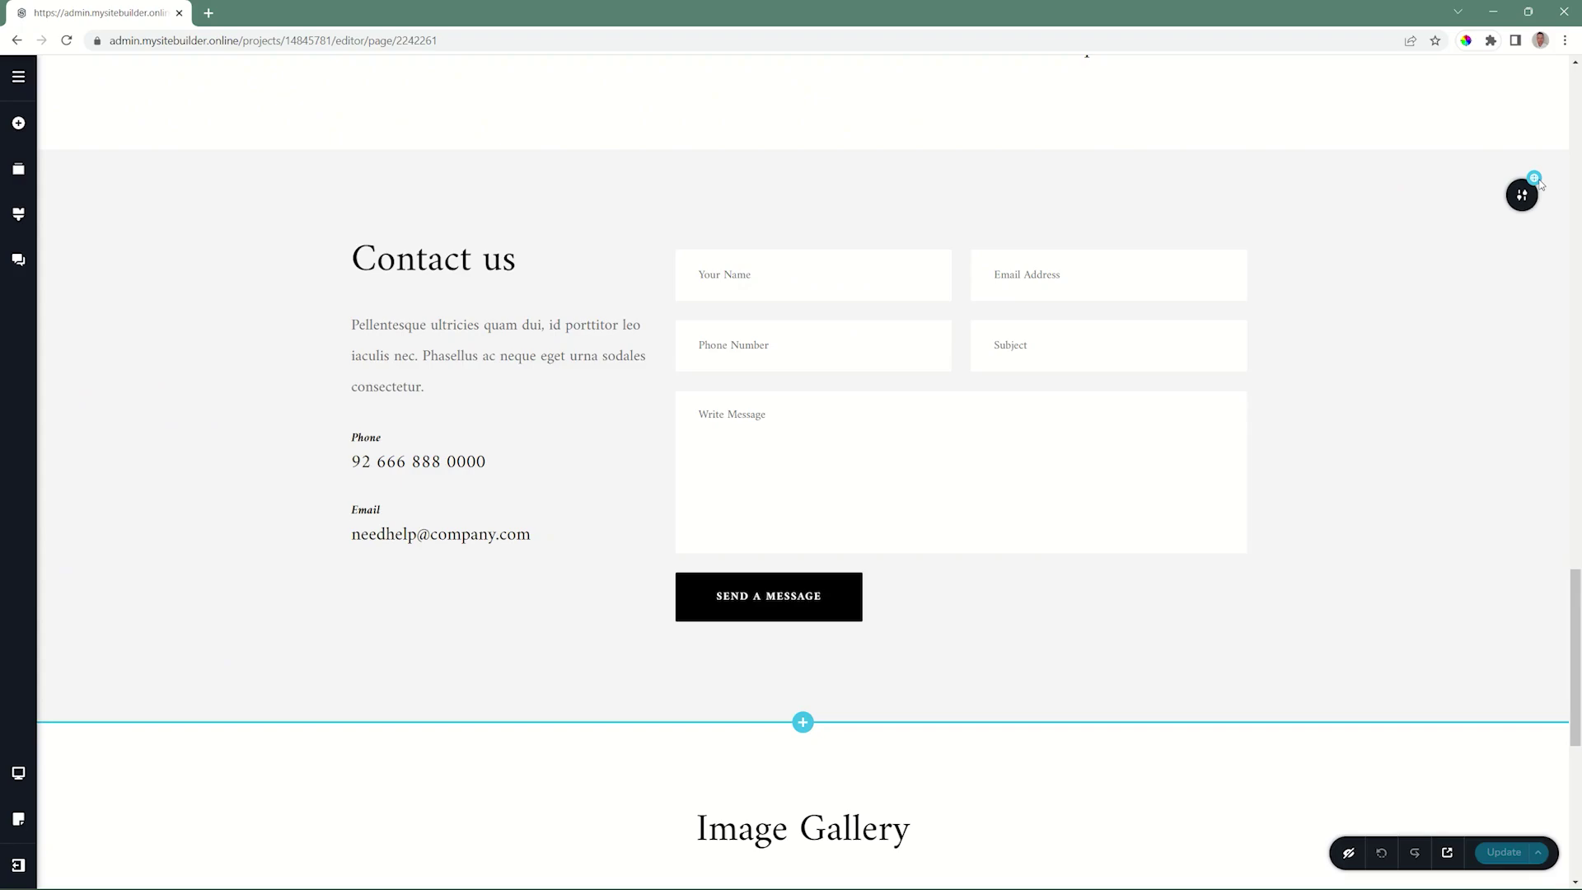
Look through the global blocks in the block library, then close the library without adding one
click(804, 722)
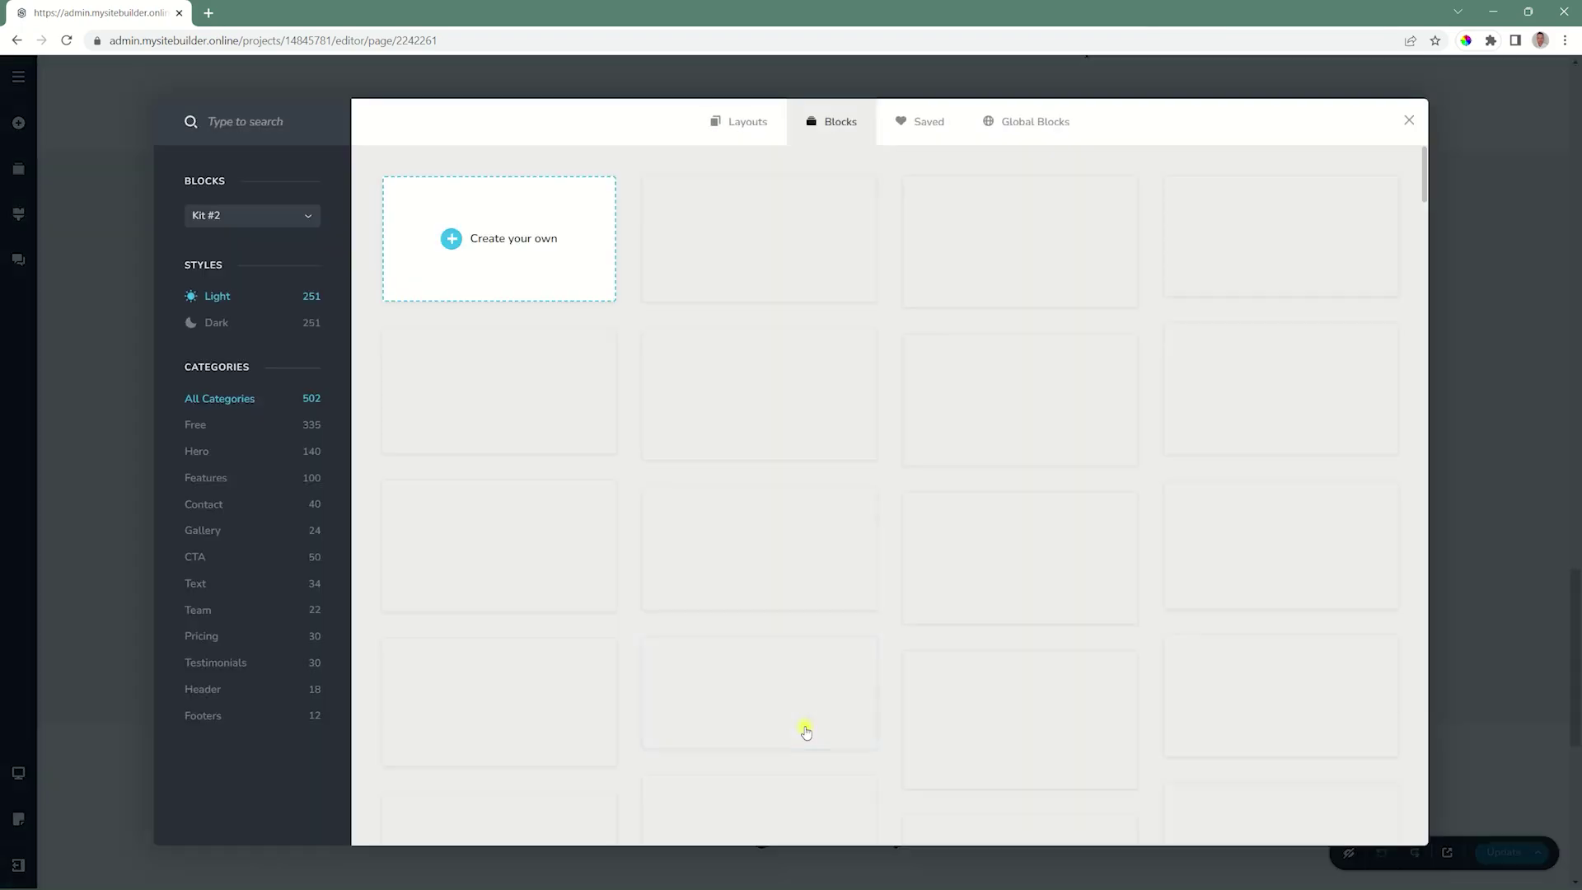
click(1058, 126)
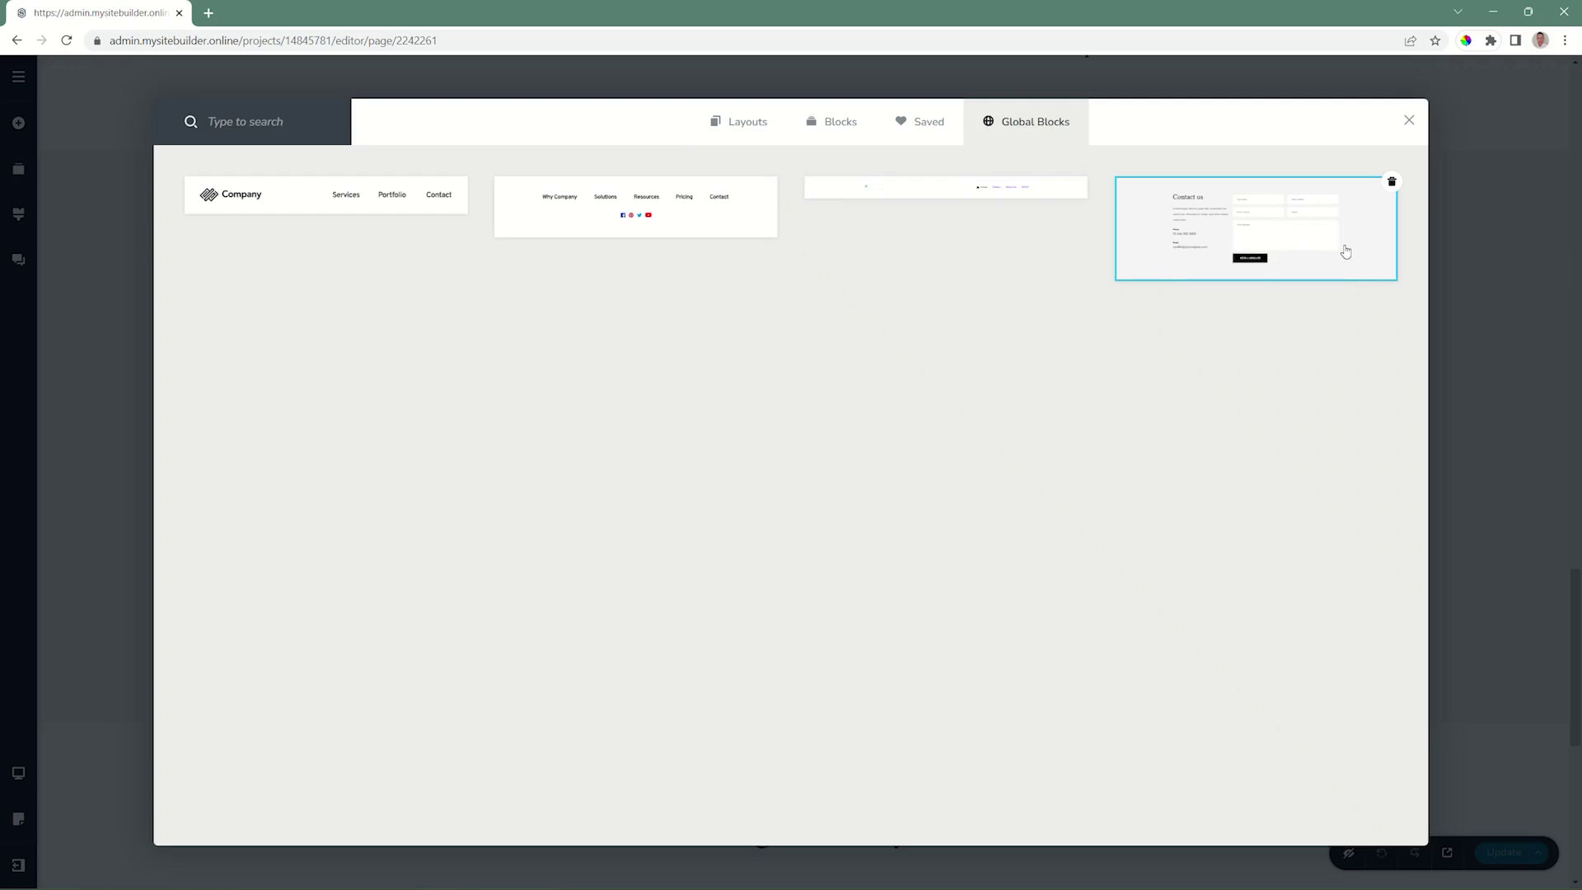
click(1408, 121)
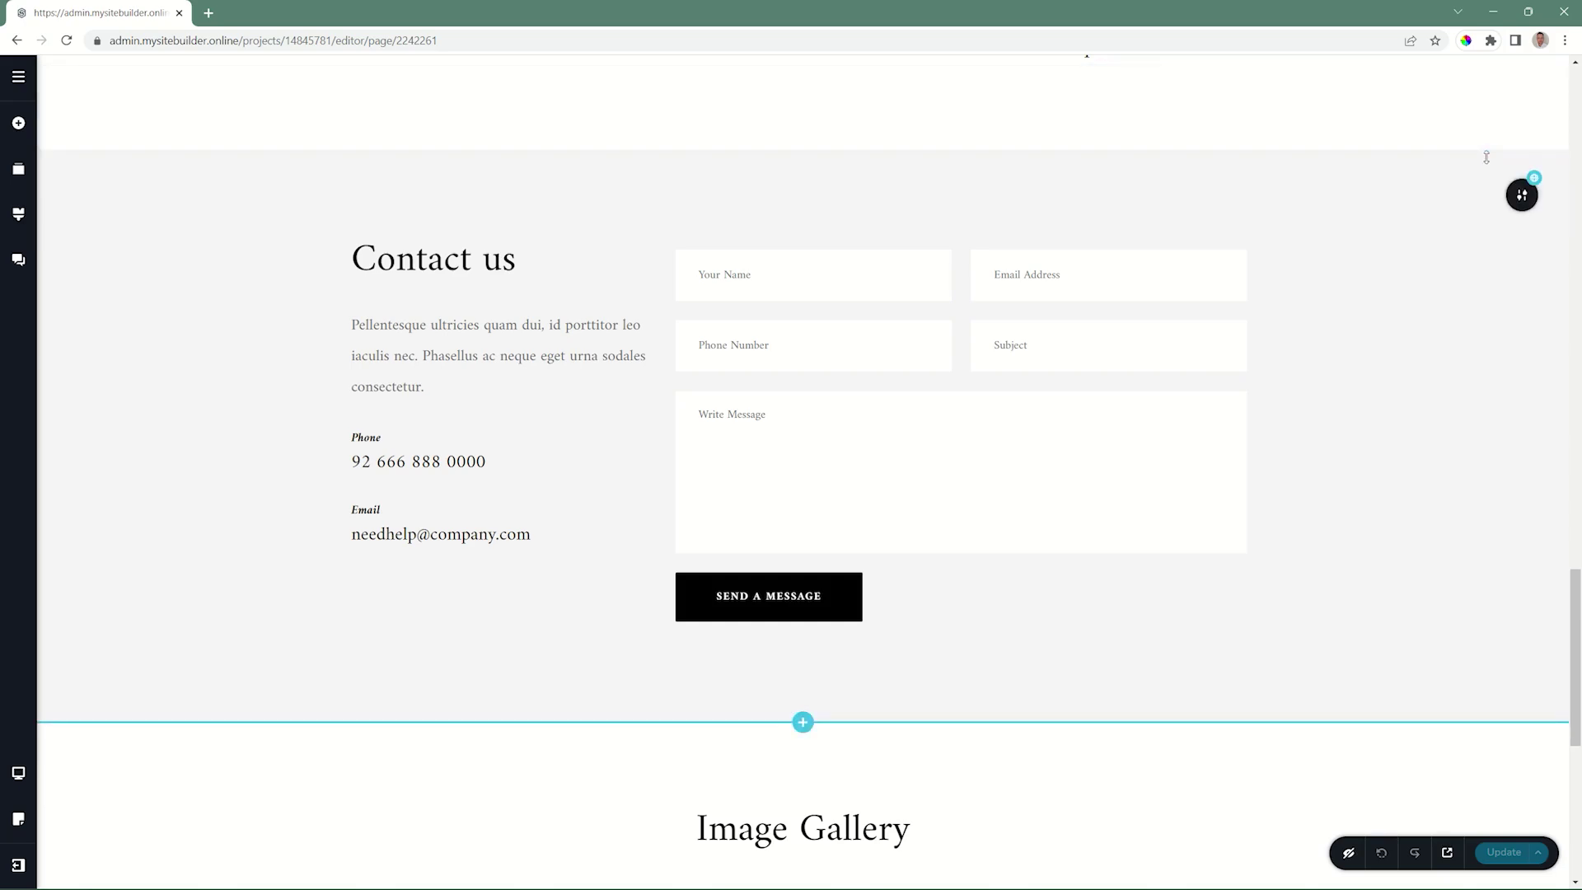
Open the display conditions of the global Contact us block and view the content types offered for its existing condition
mouse_move(1526, 205)
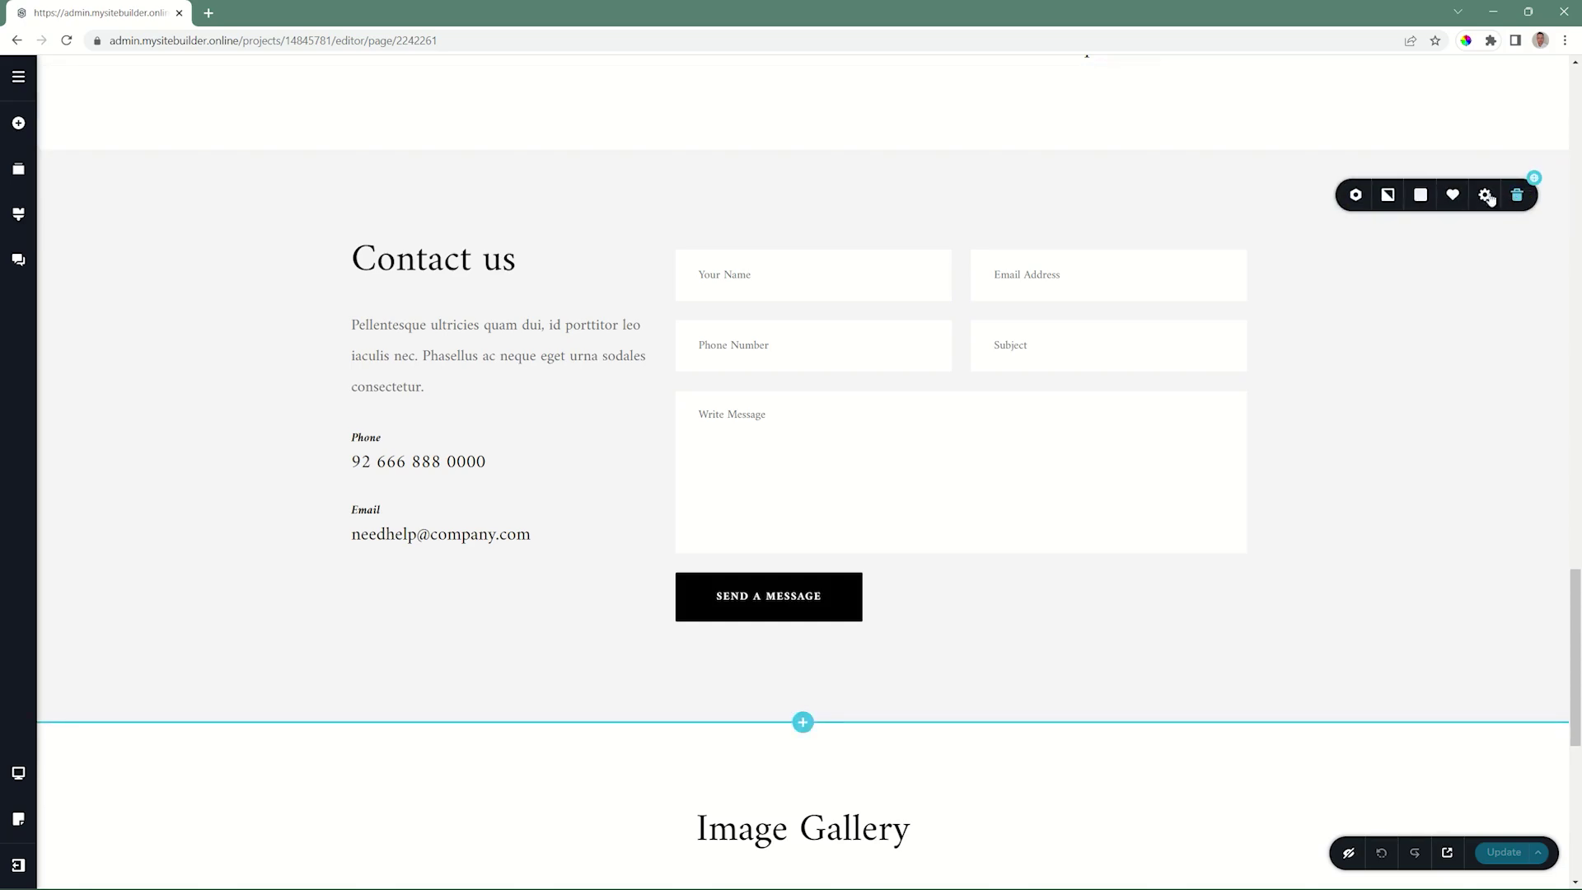
click(1355, 196)
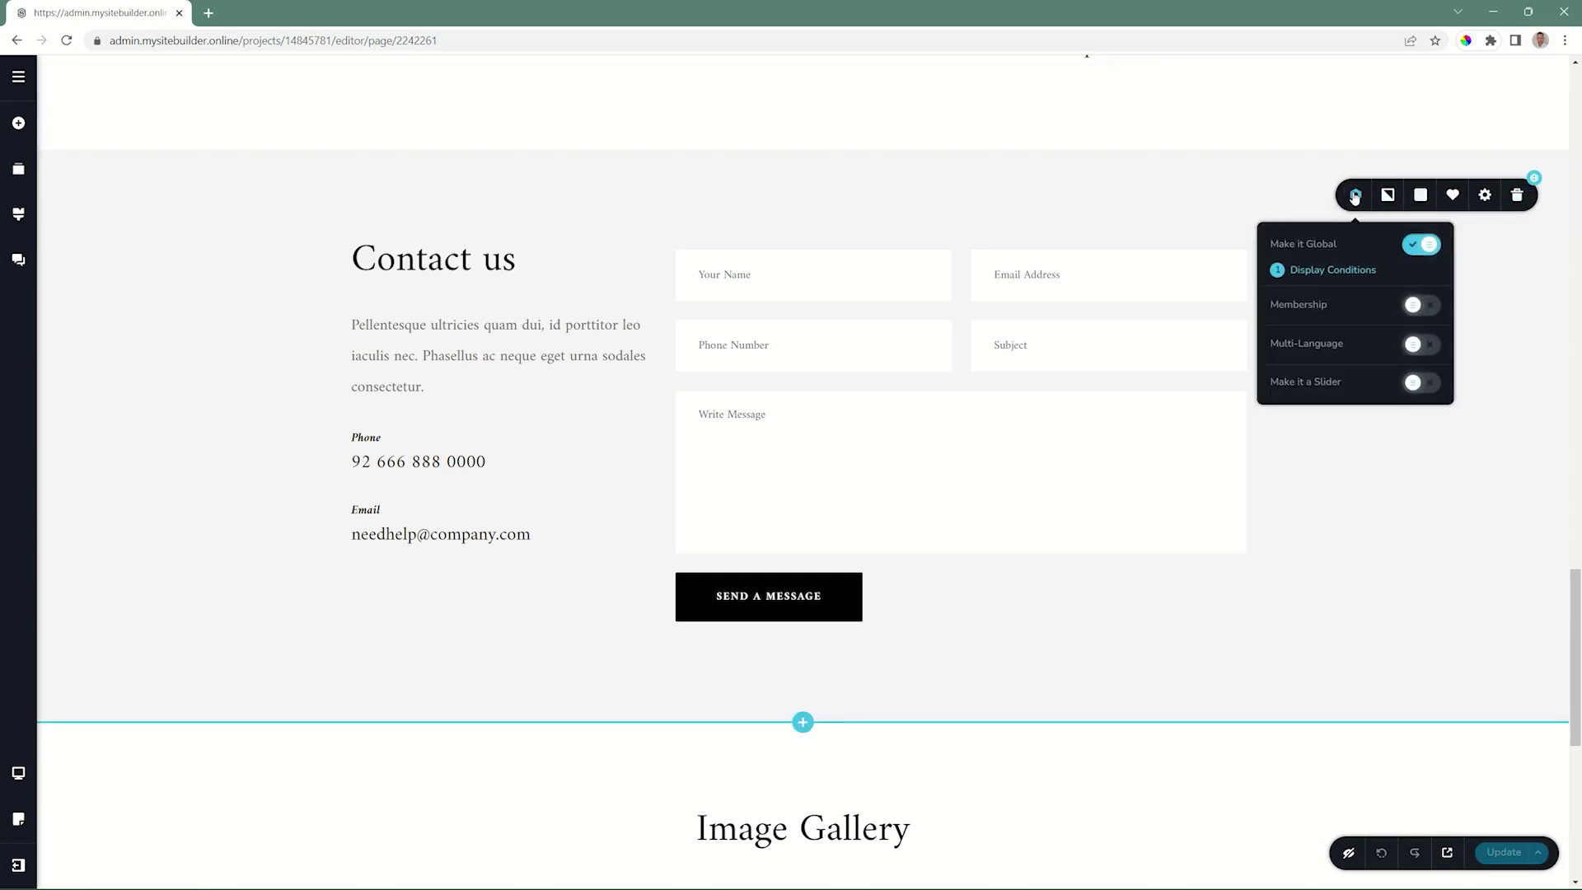
click(1334, 271)
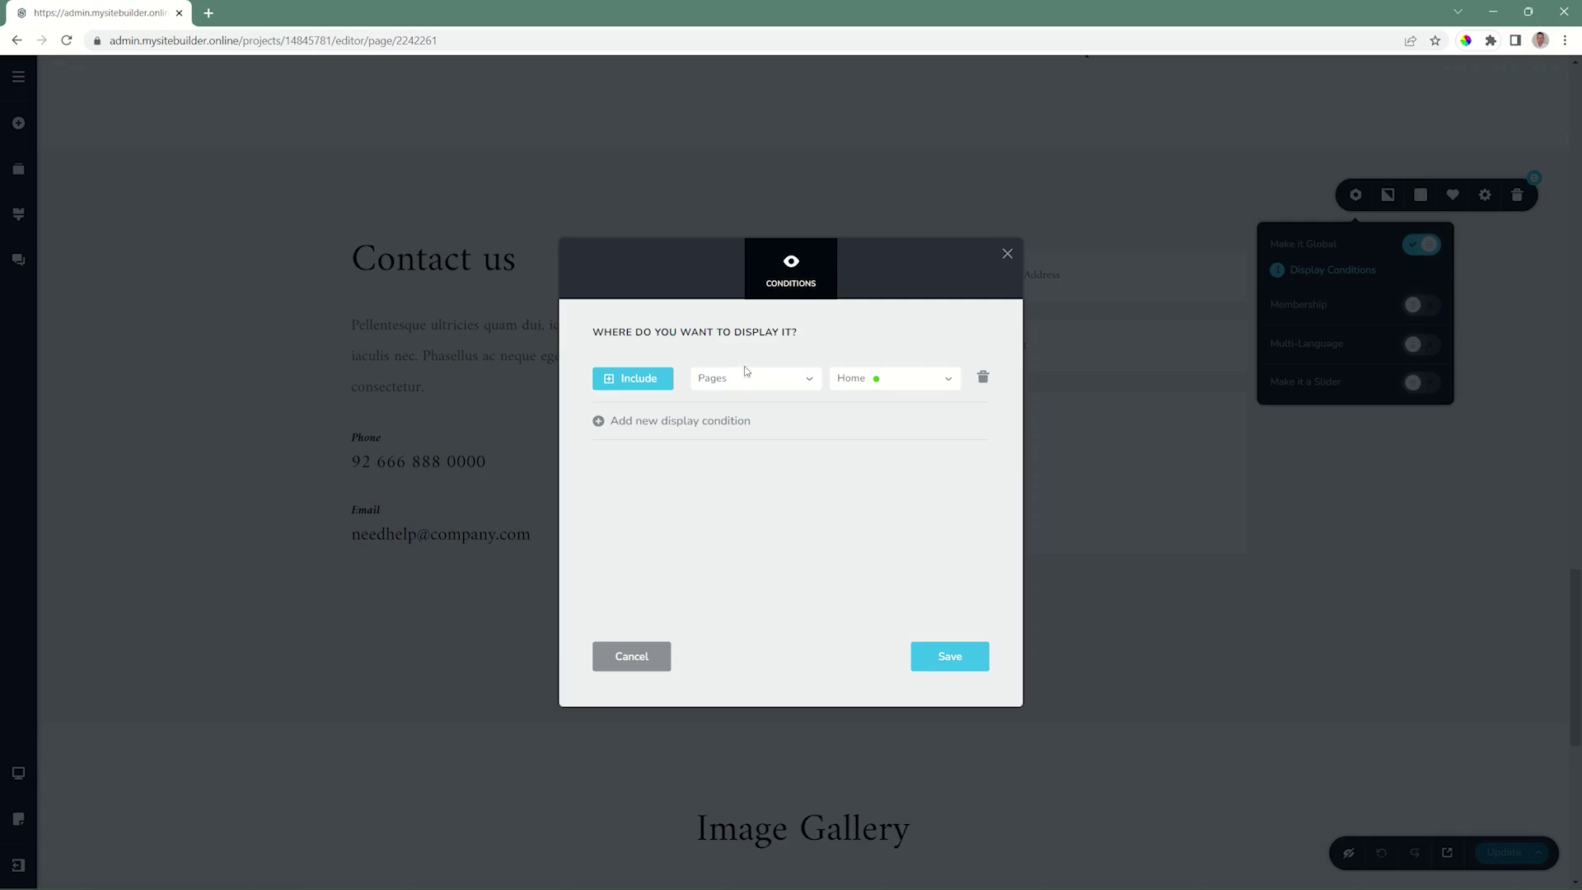
click(803, 383)
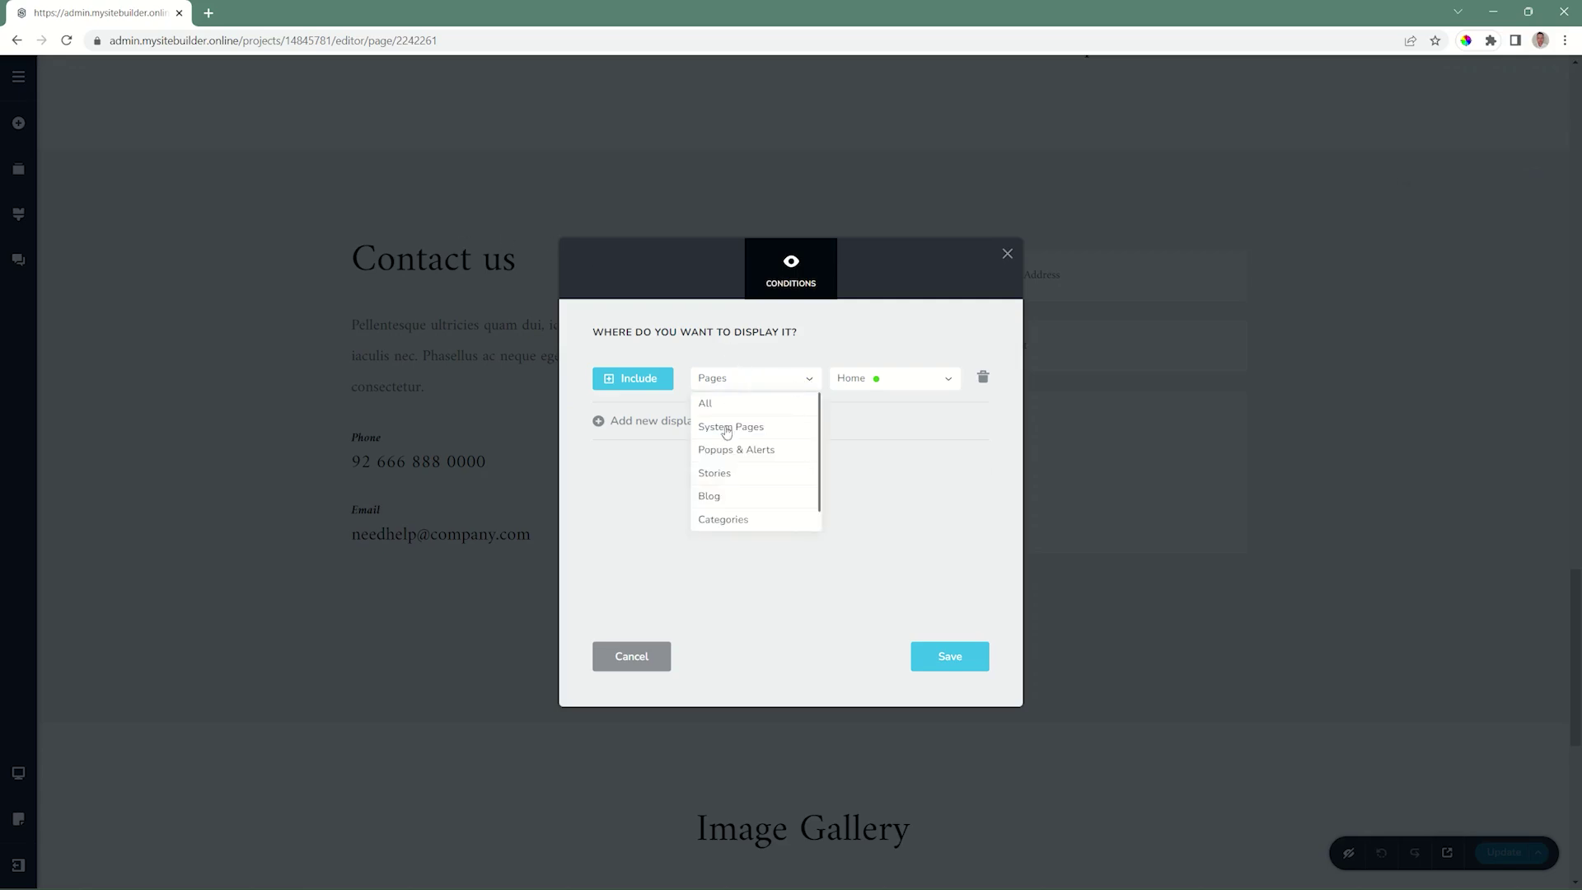
Add two display conditions that include the About Us page and the Gallery page
click(609, 421)
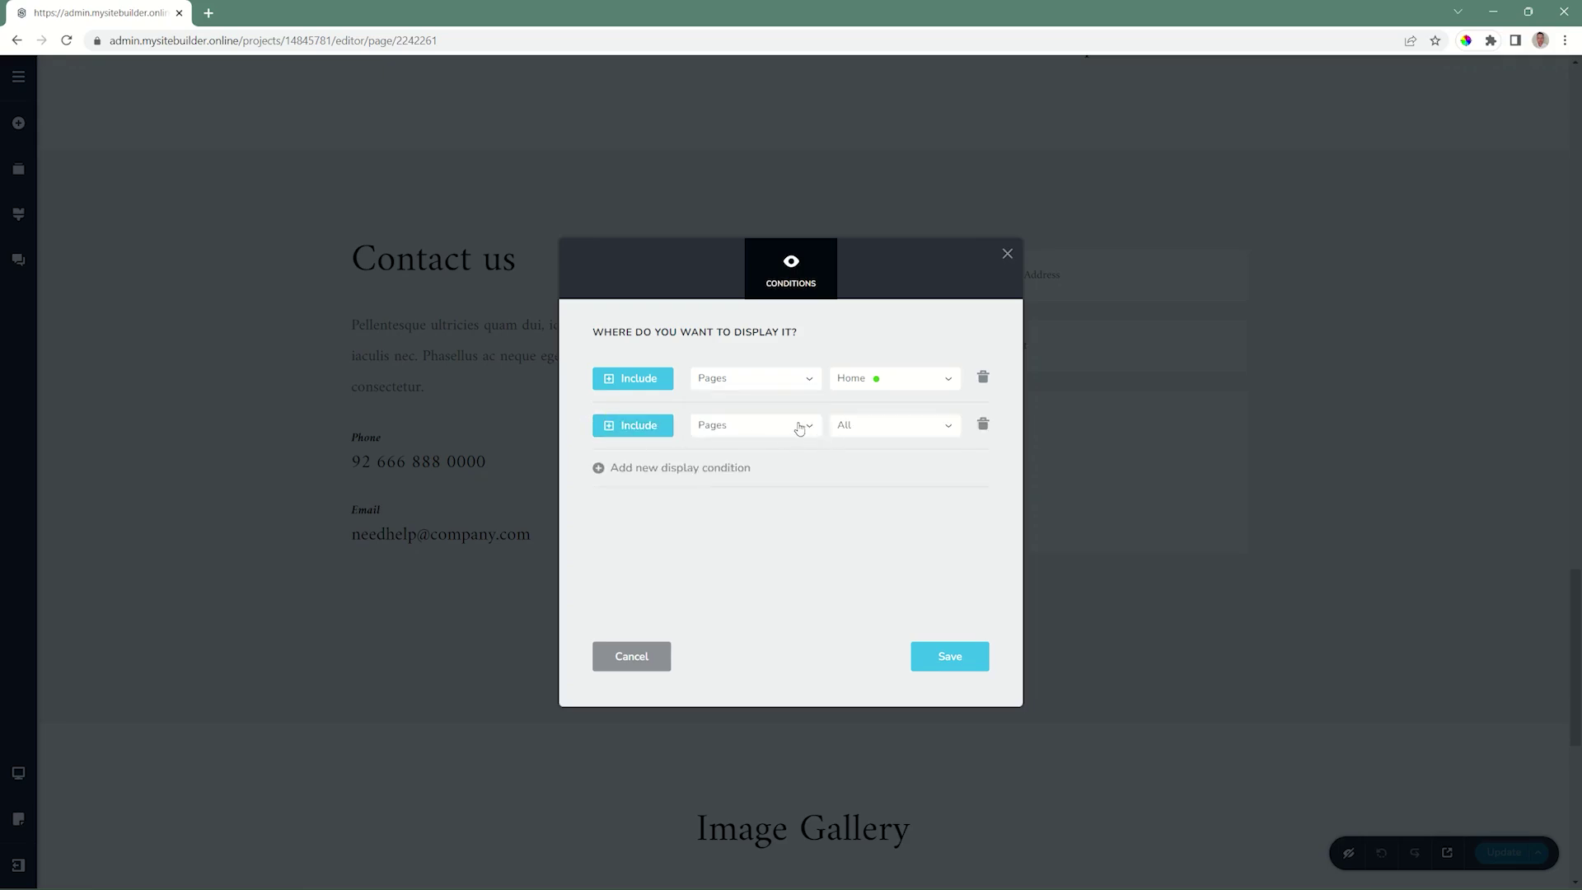
click(844, 425)
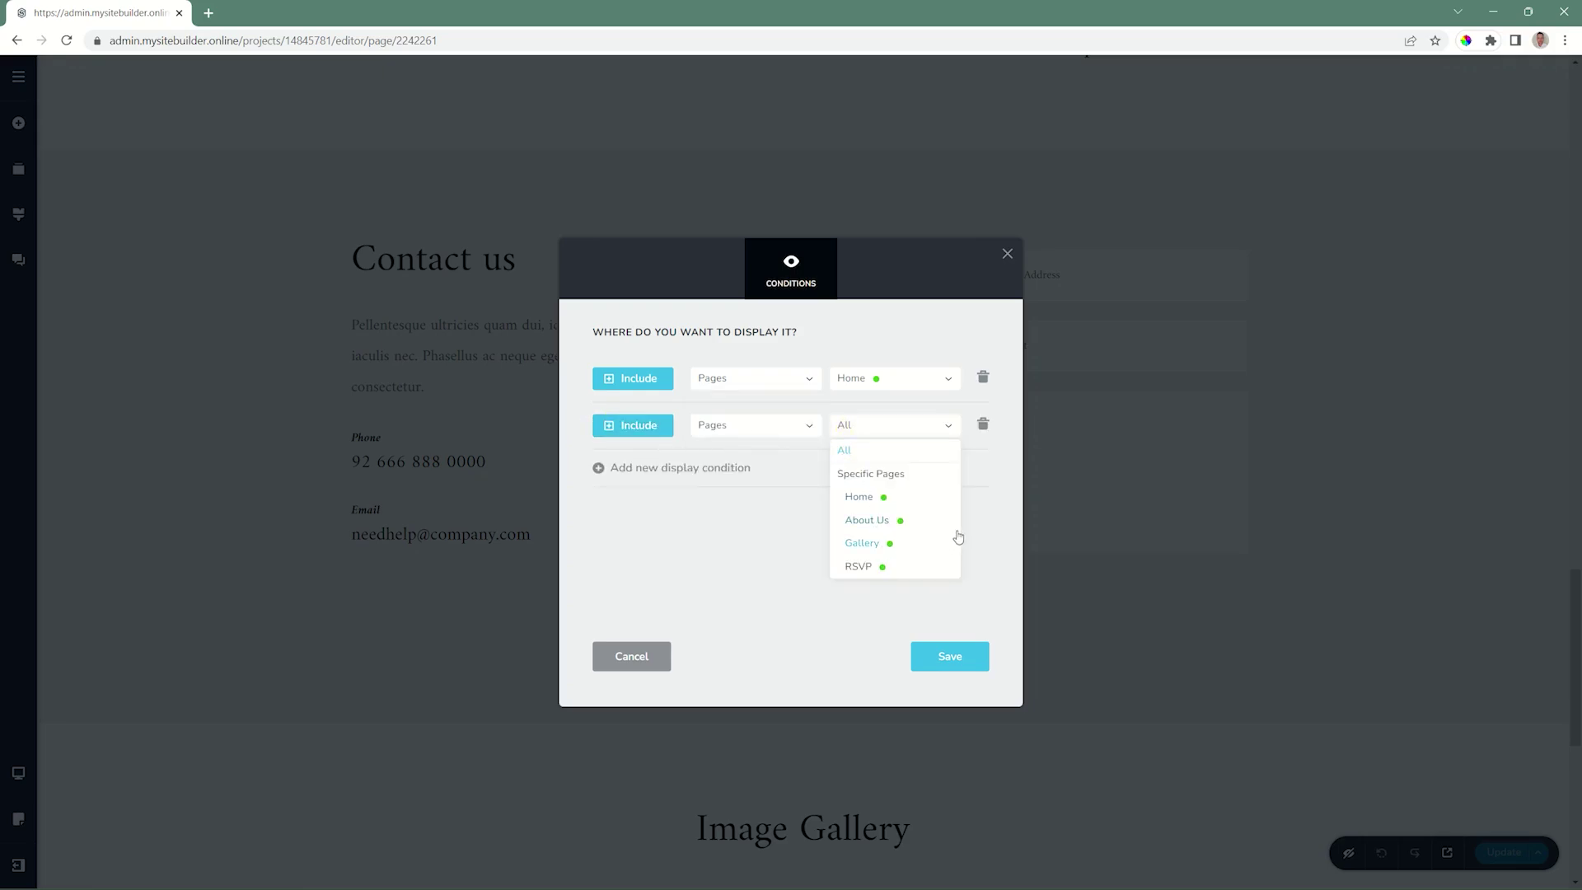
click(867, 520)
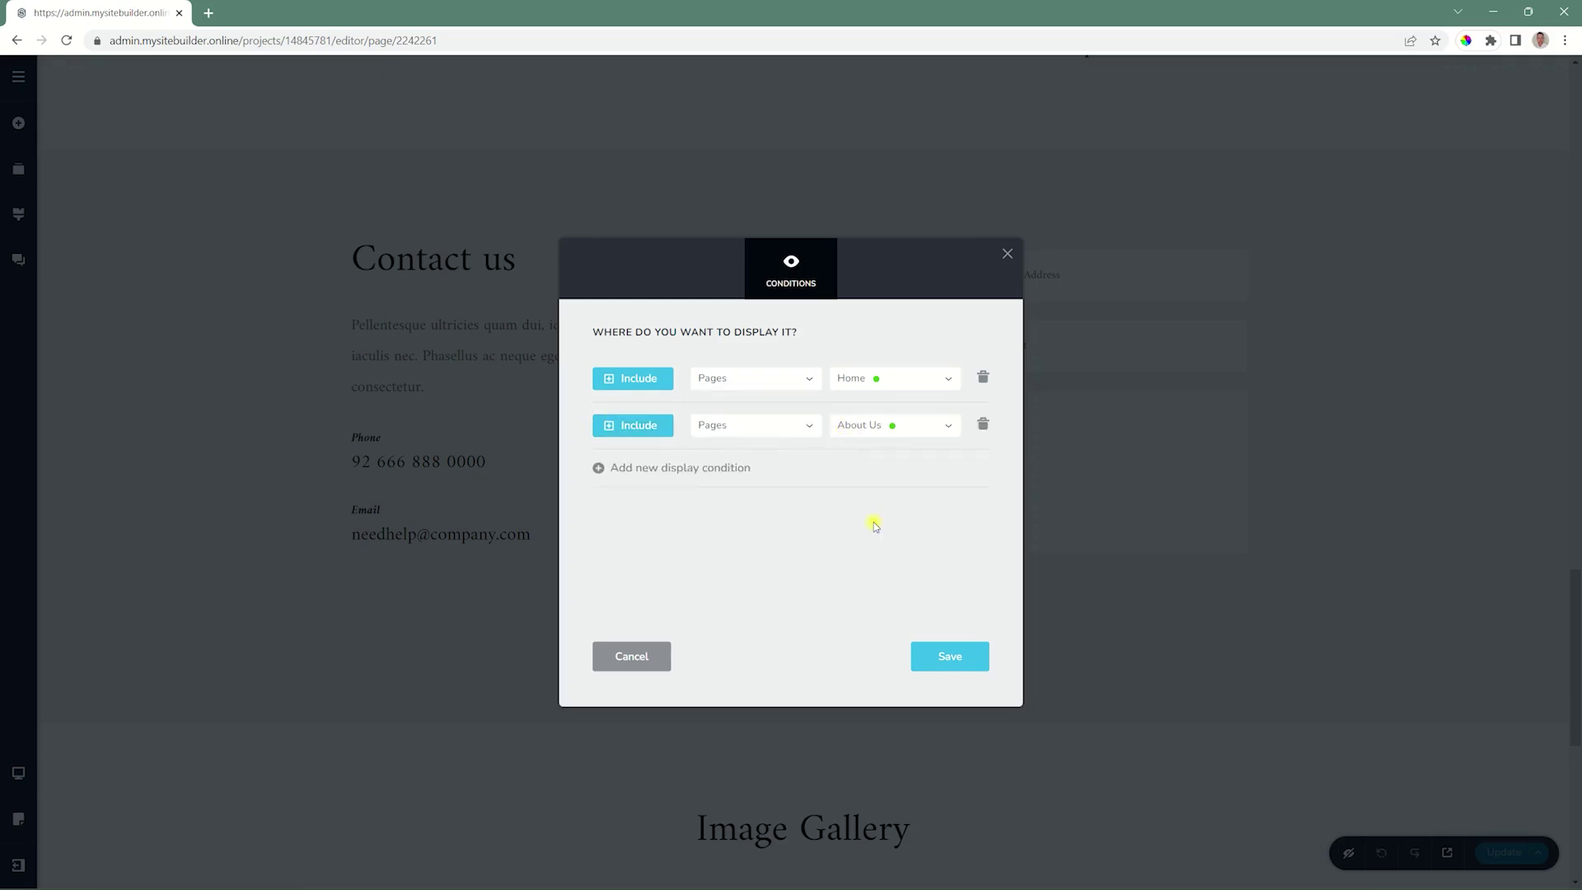
click(706, 468)
click(808, 476)
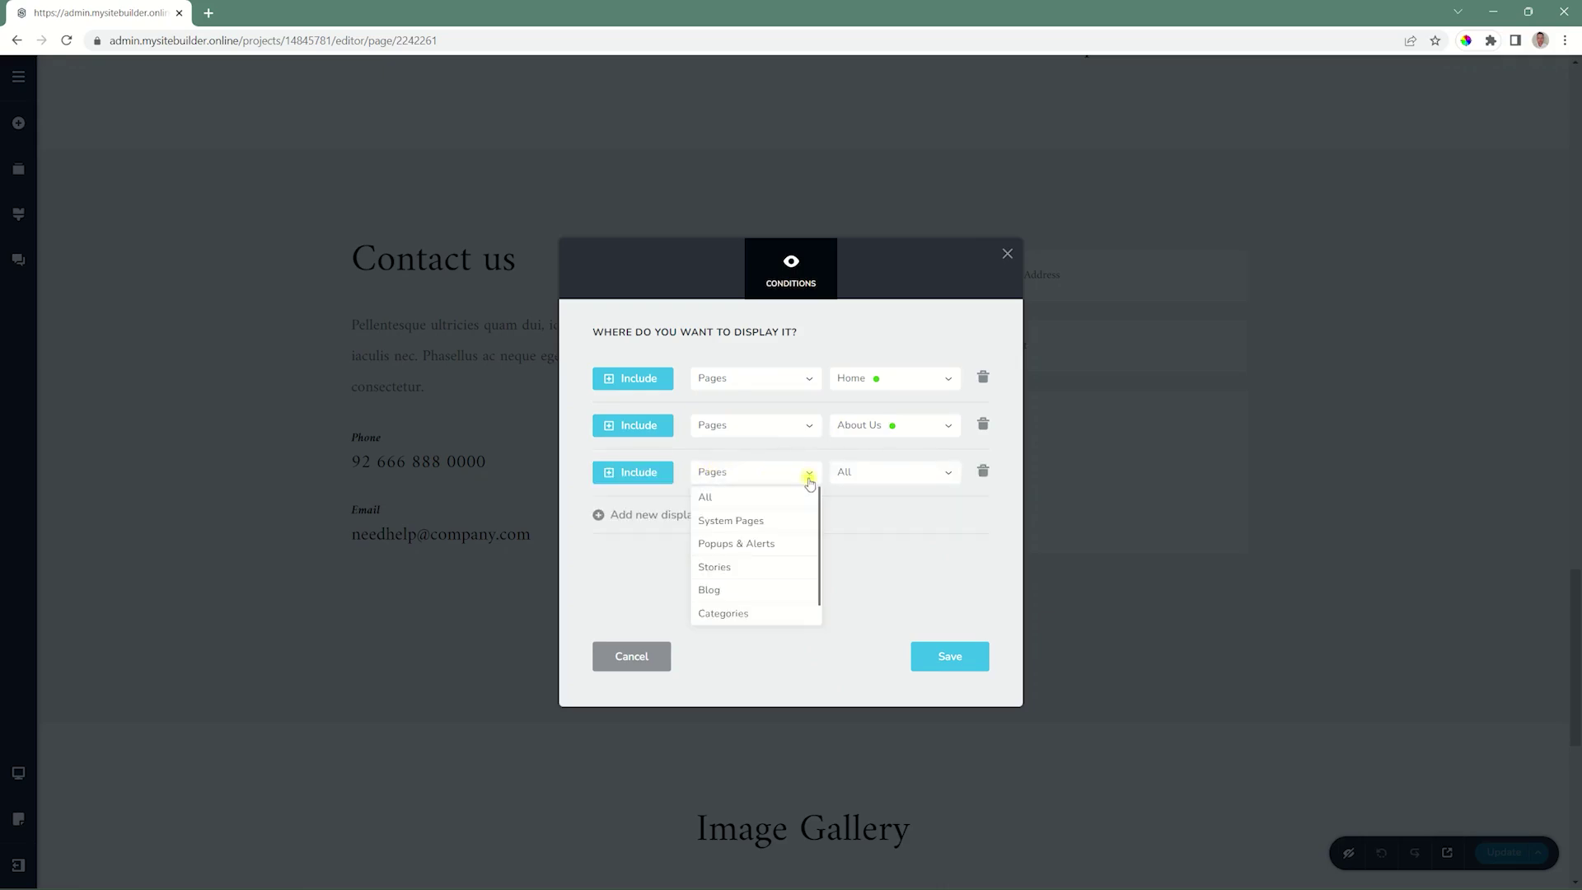
scroll(754, 575, down, 1)
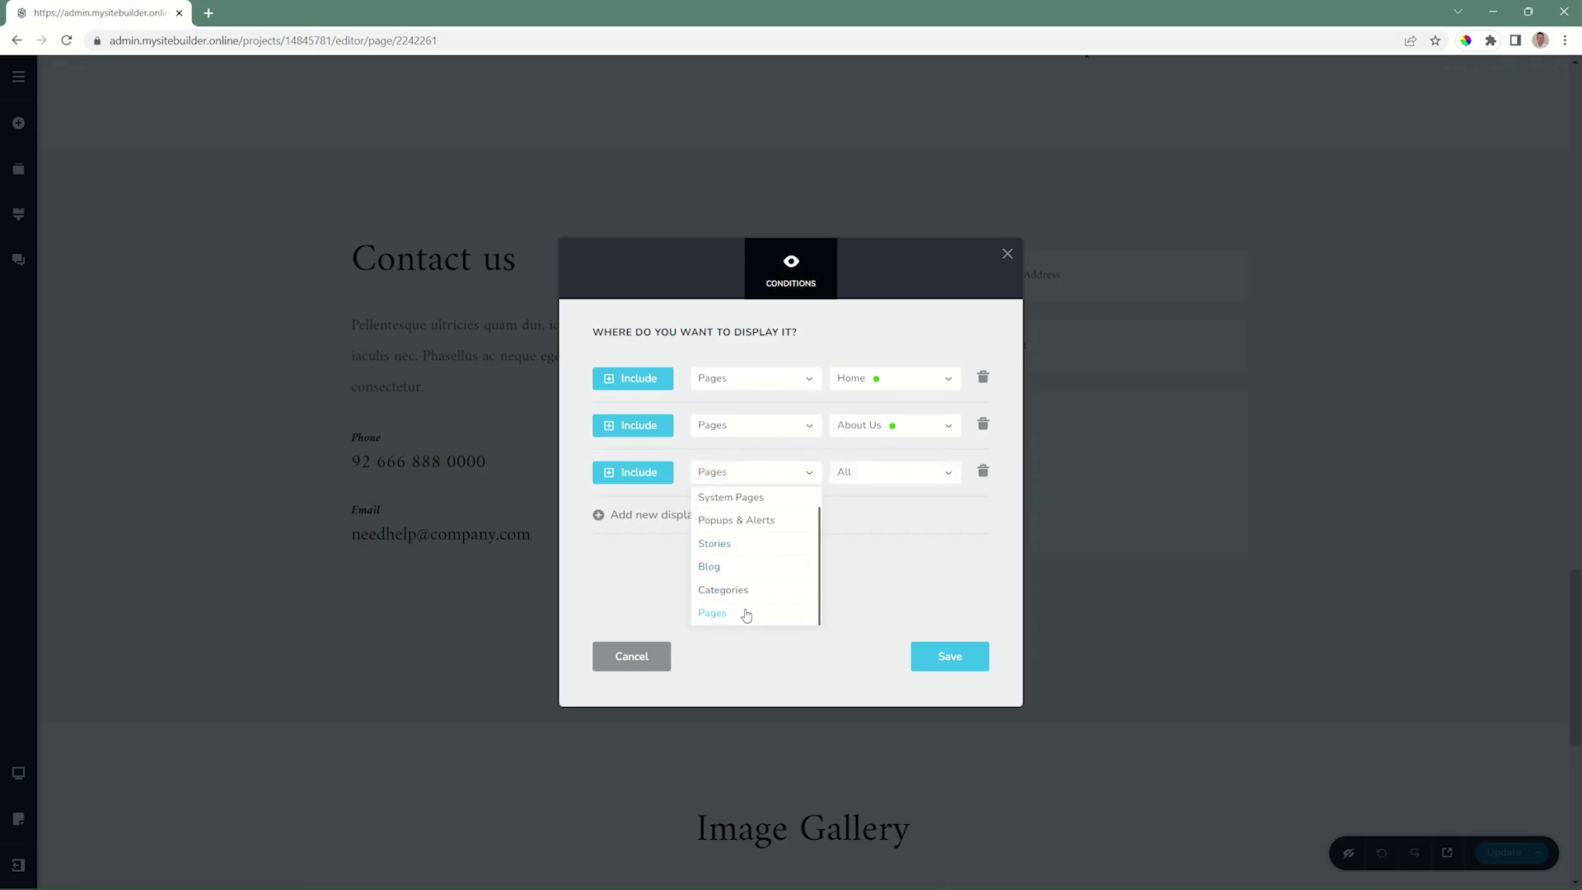
click(746, 613)
click(857, 476)
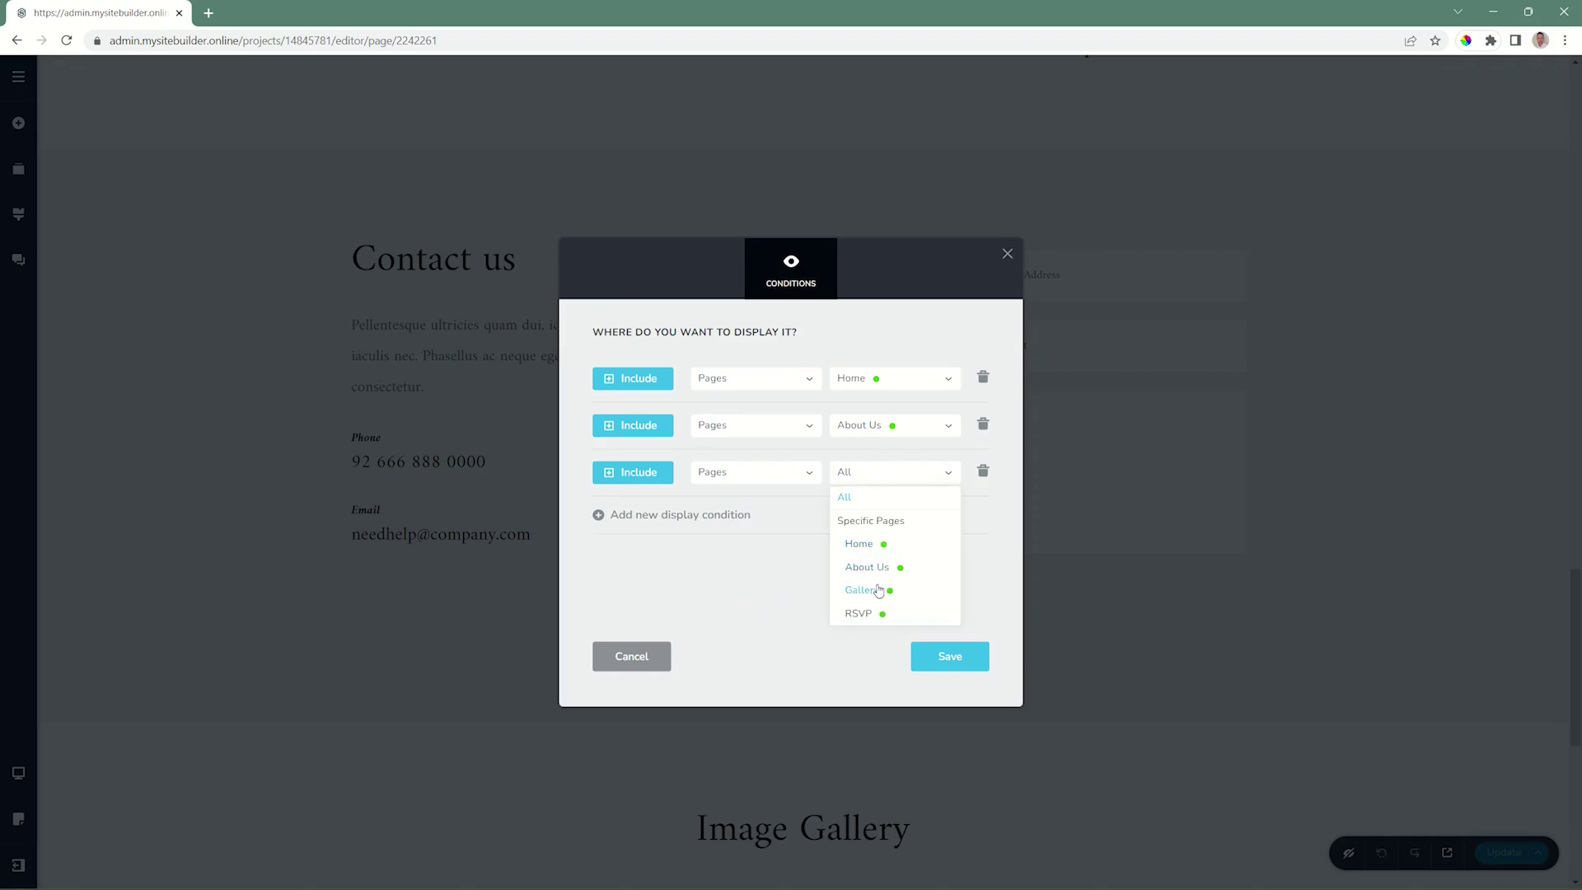
click(862, 589)
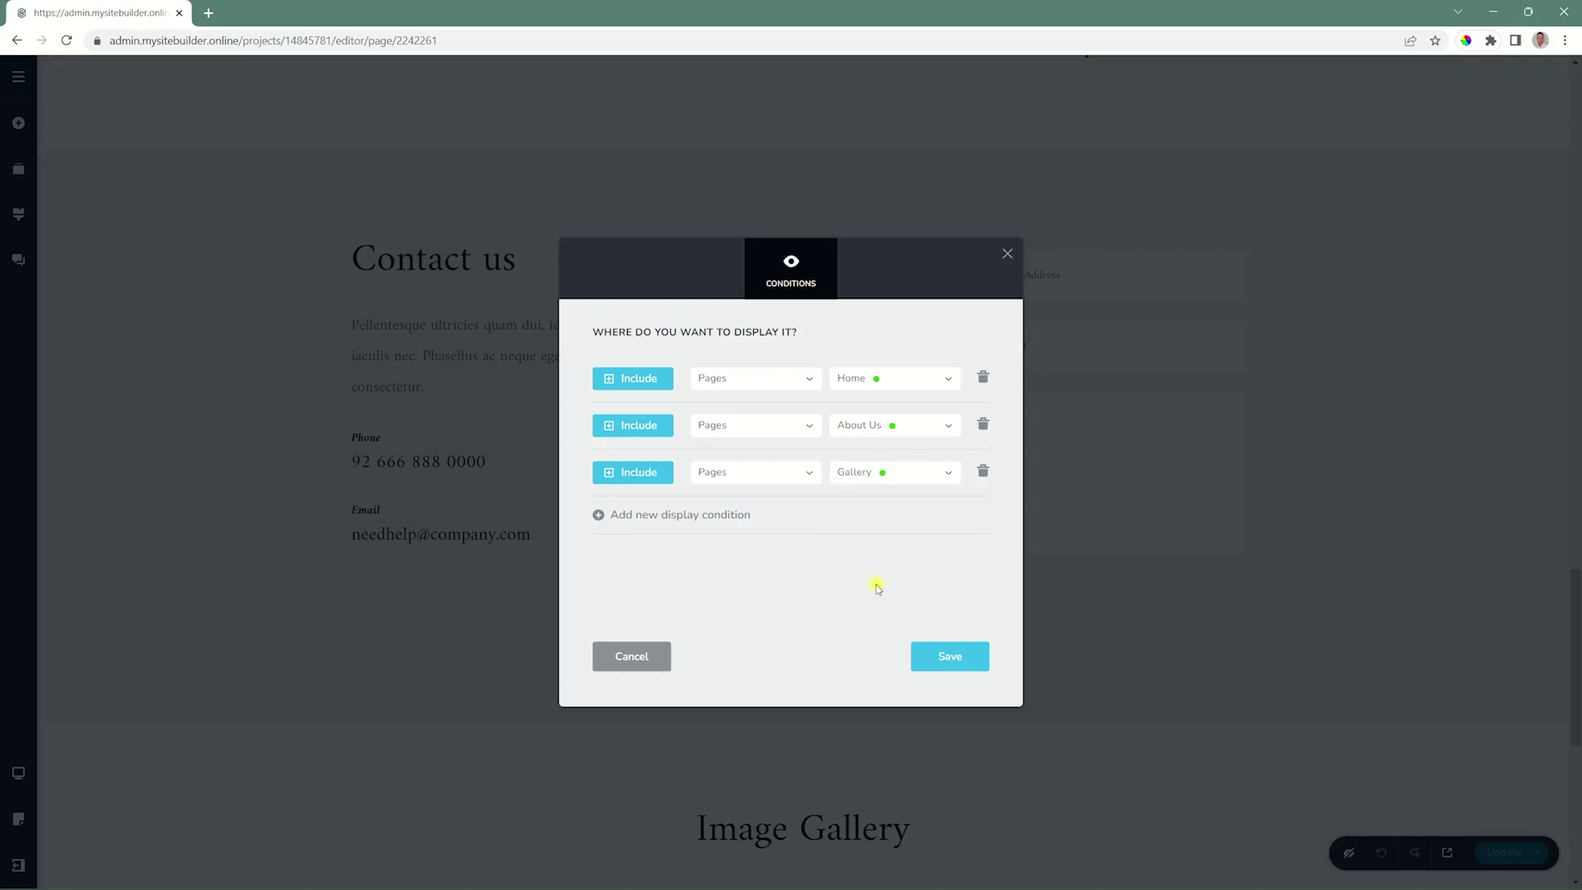
Check the other page choices for the Gallery condition, then delete the Gallery and About Us display conditions
click(921, 478)
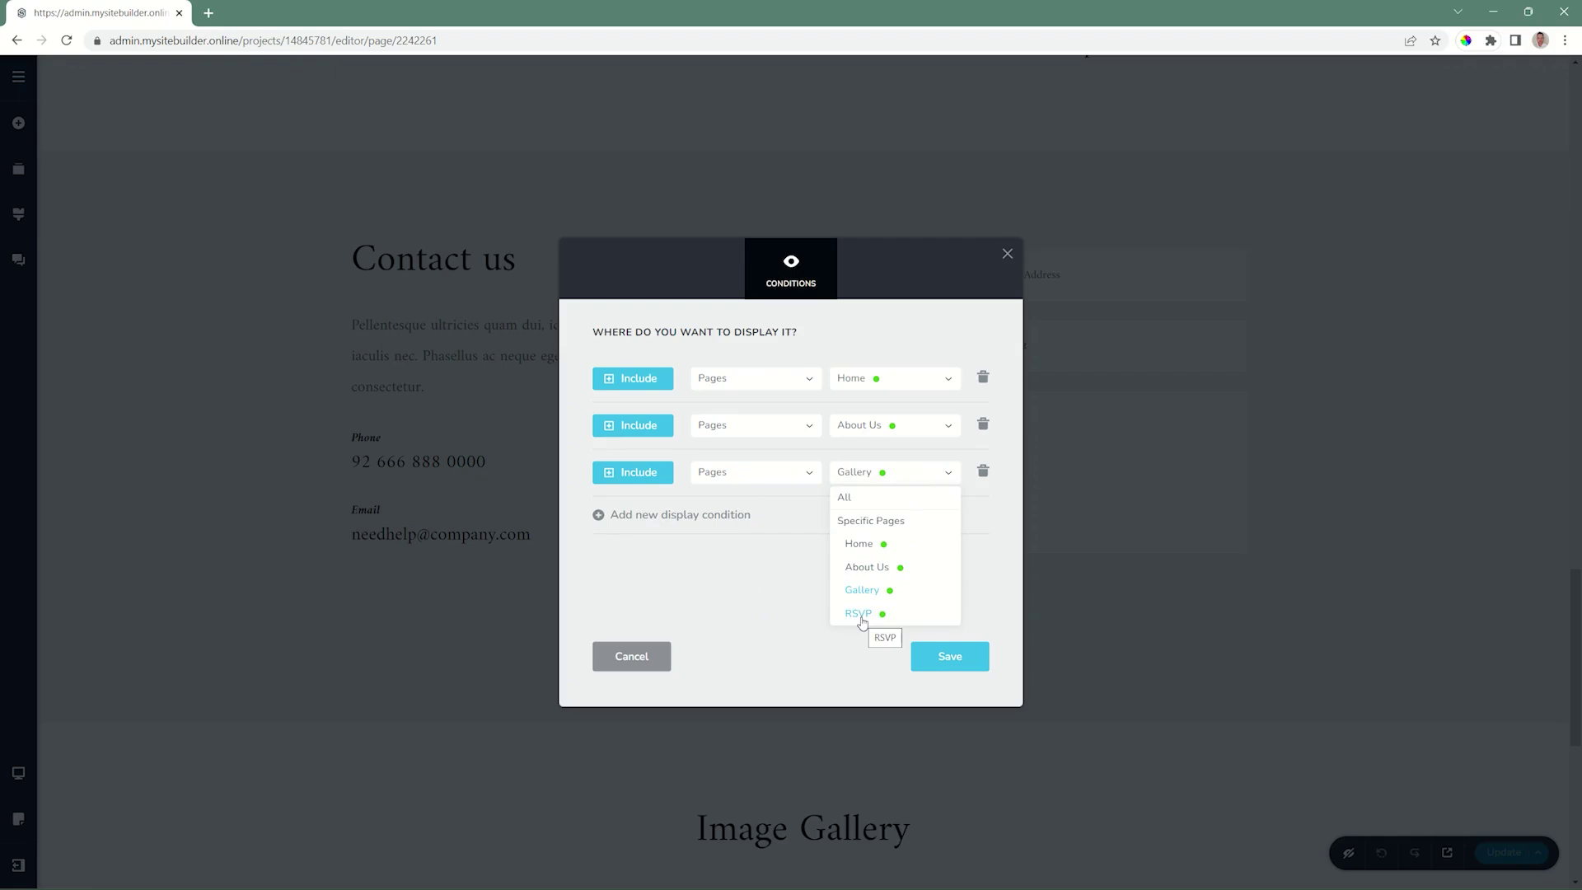
click(983, 526)
click(982, 519)
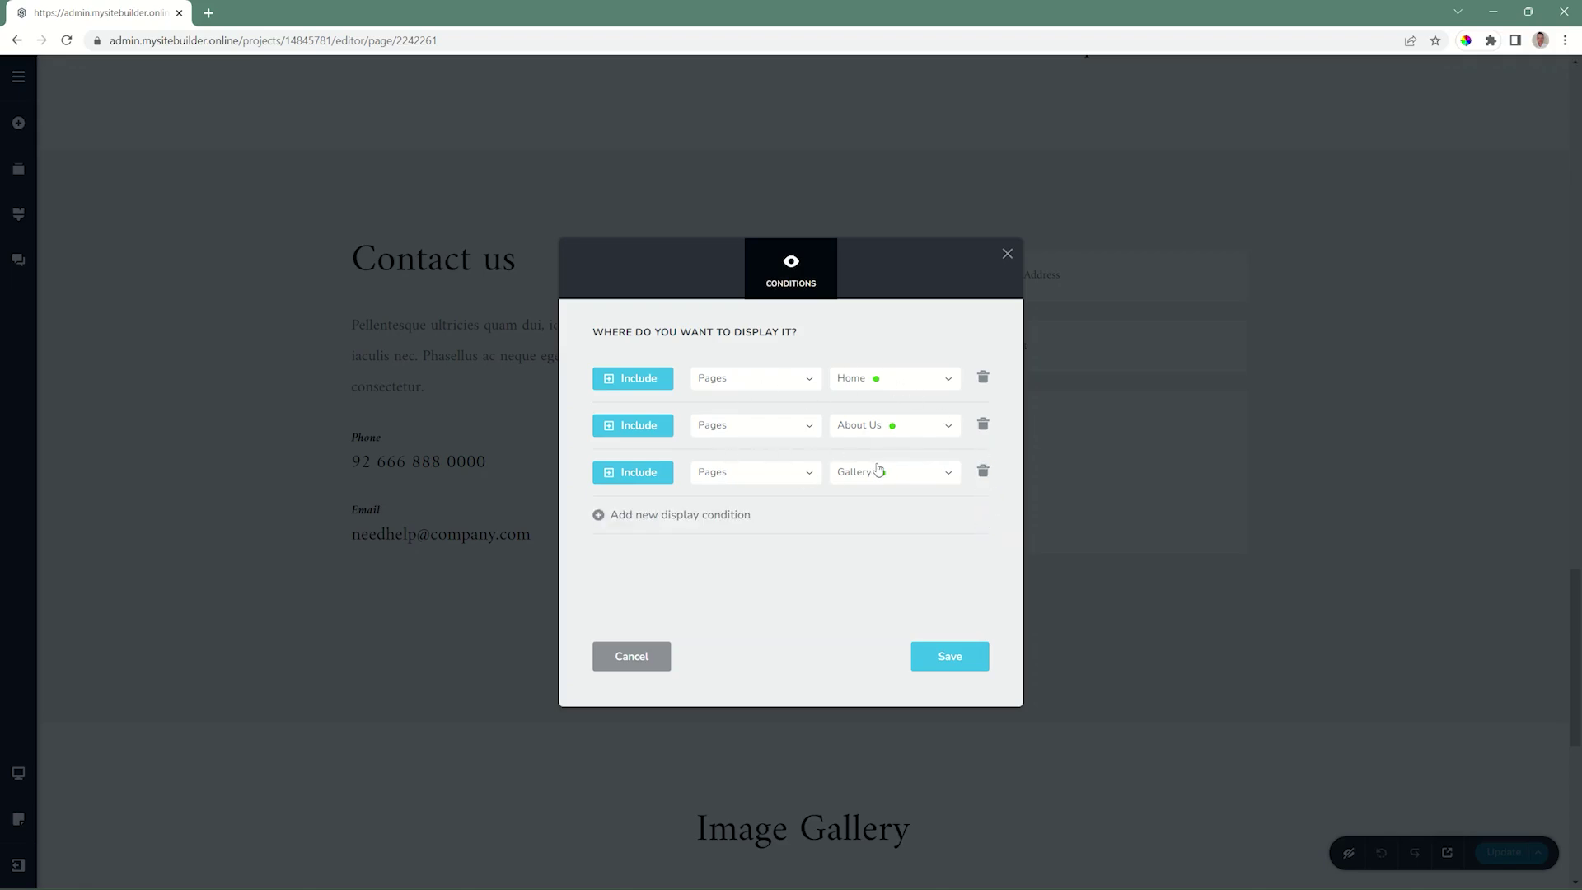
click(983, 471)
click(983, 423)
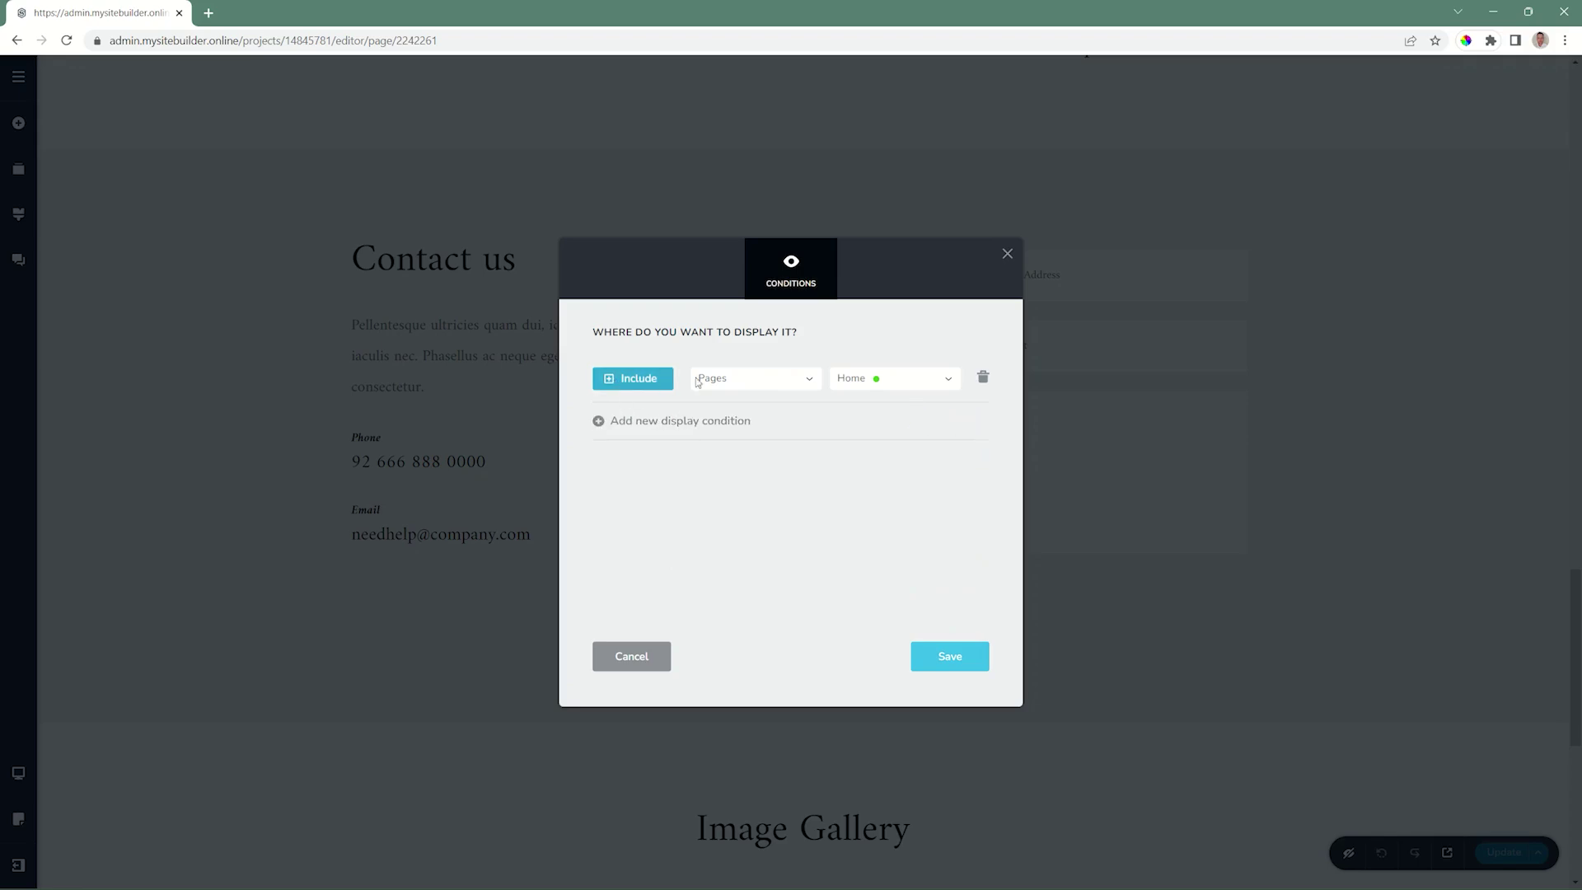
Set the remaining condition to include All, add a condition excluding the RSVP page, and save the display conditions
click(802, 378)
click(753, 403)
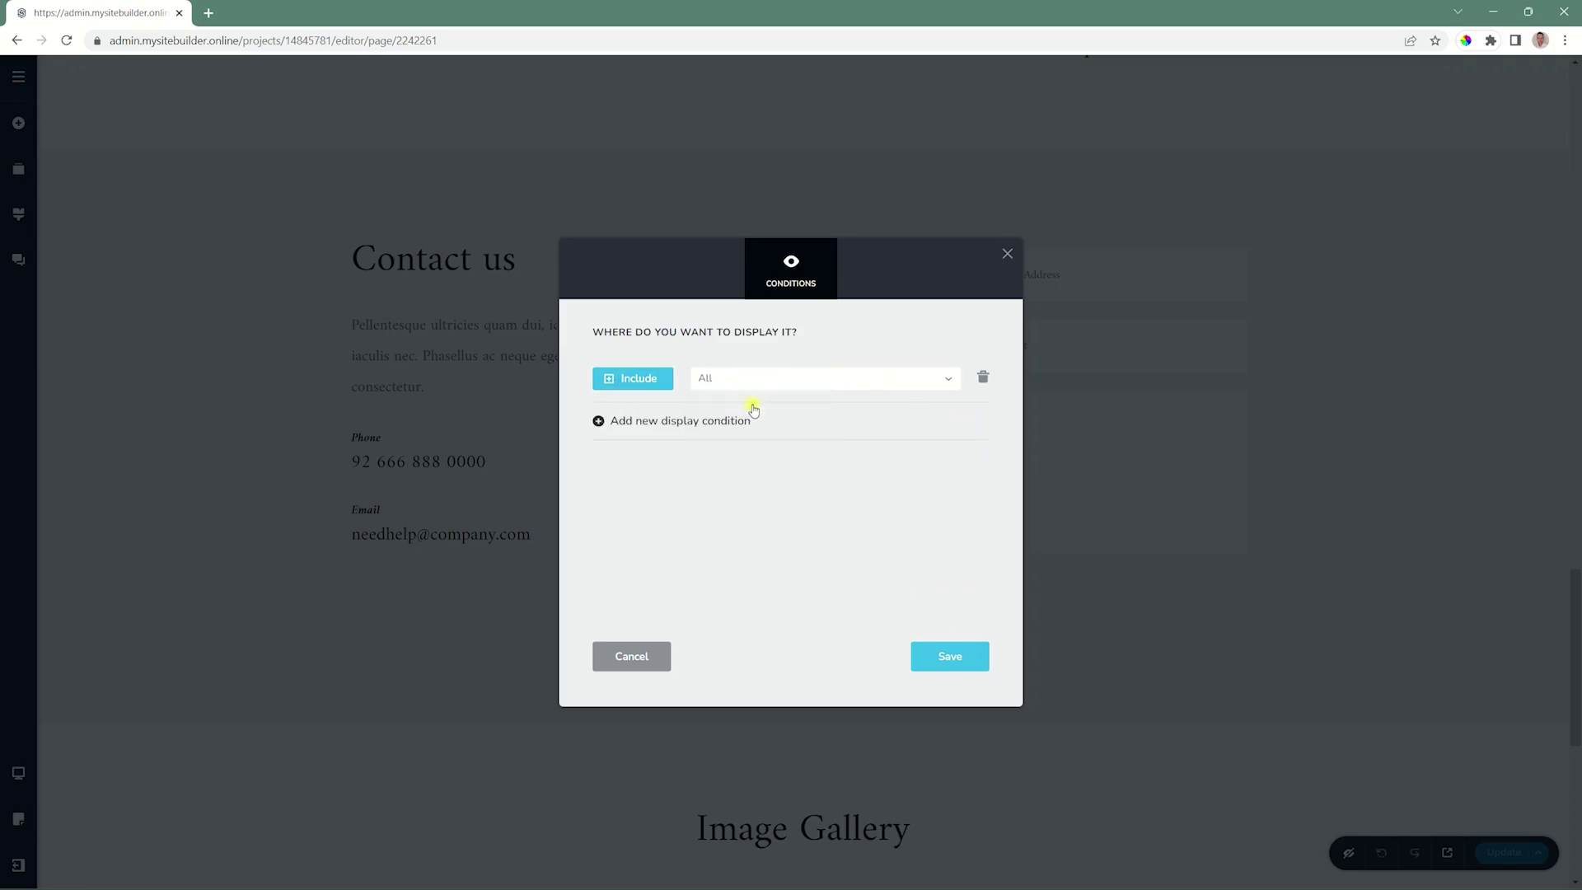
click(654, 421)
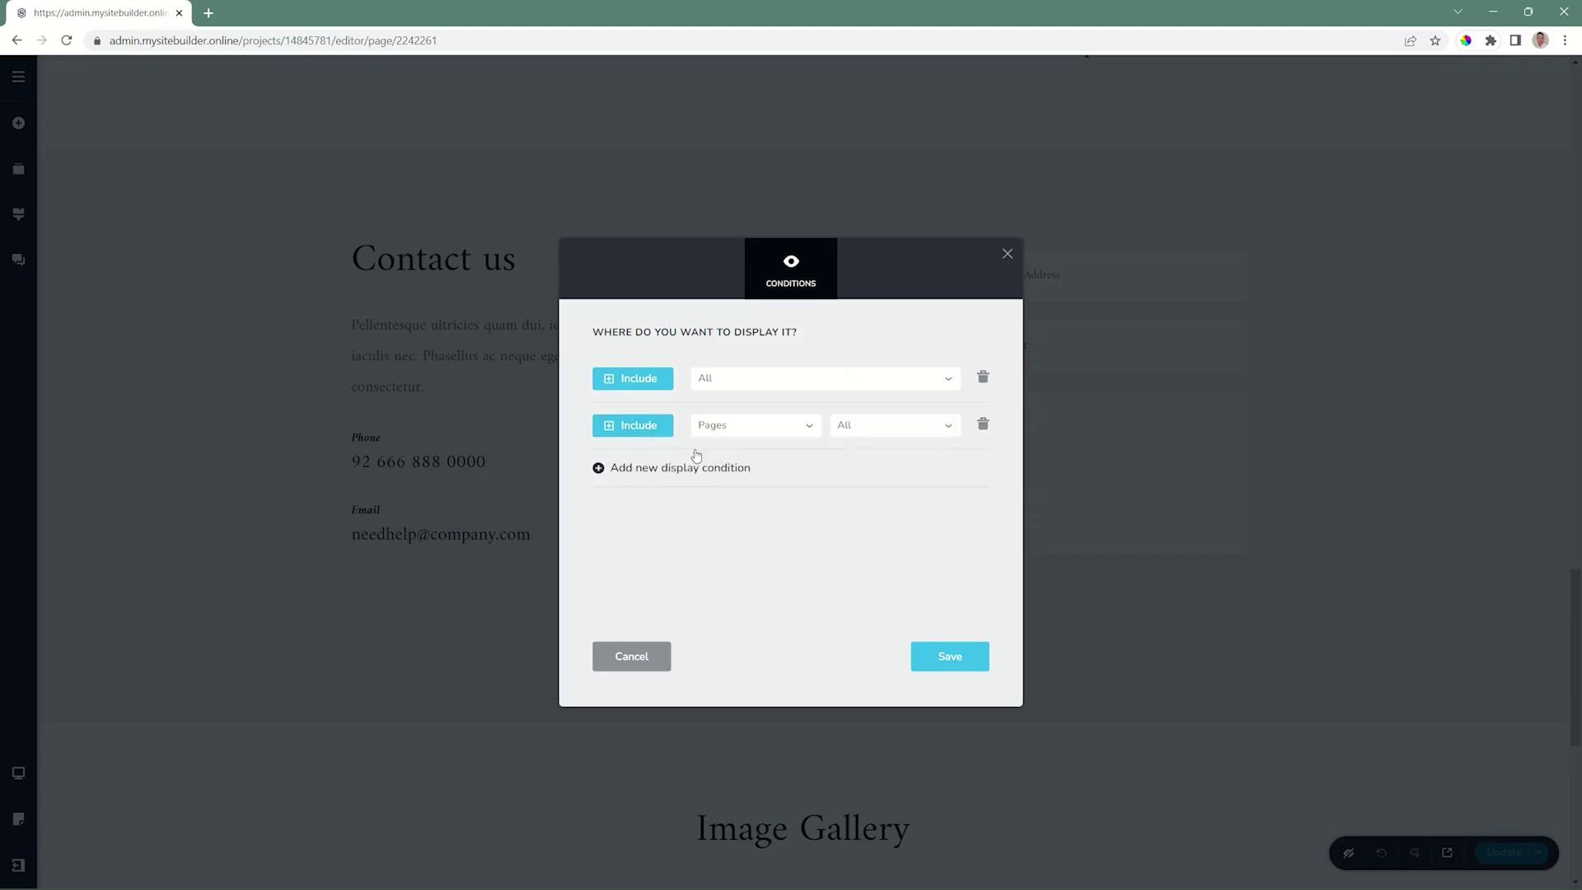
click(651, 428)
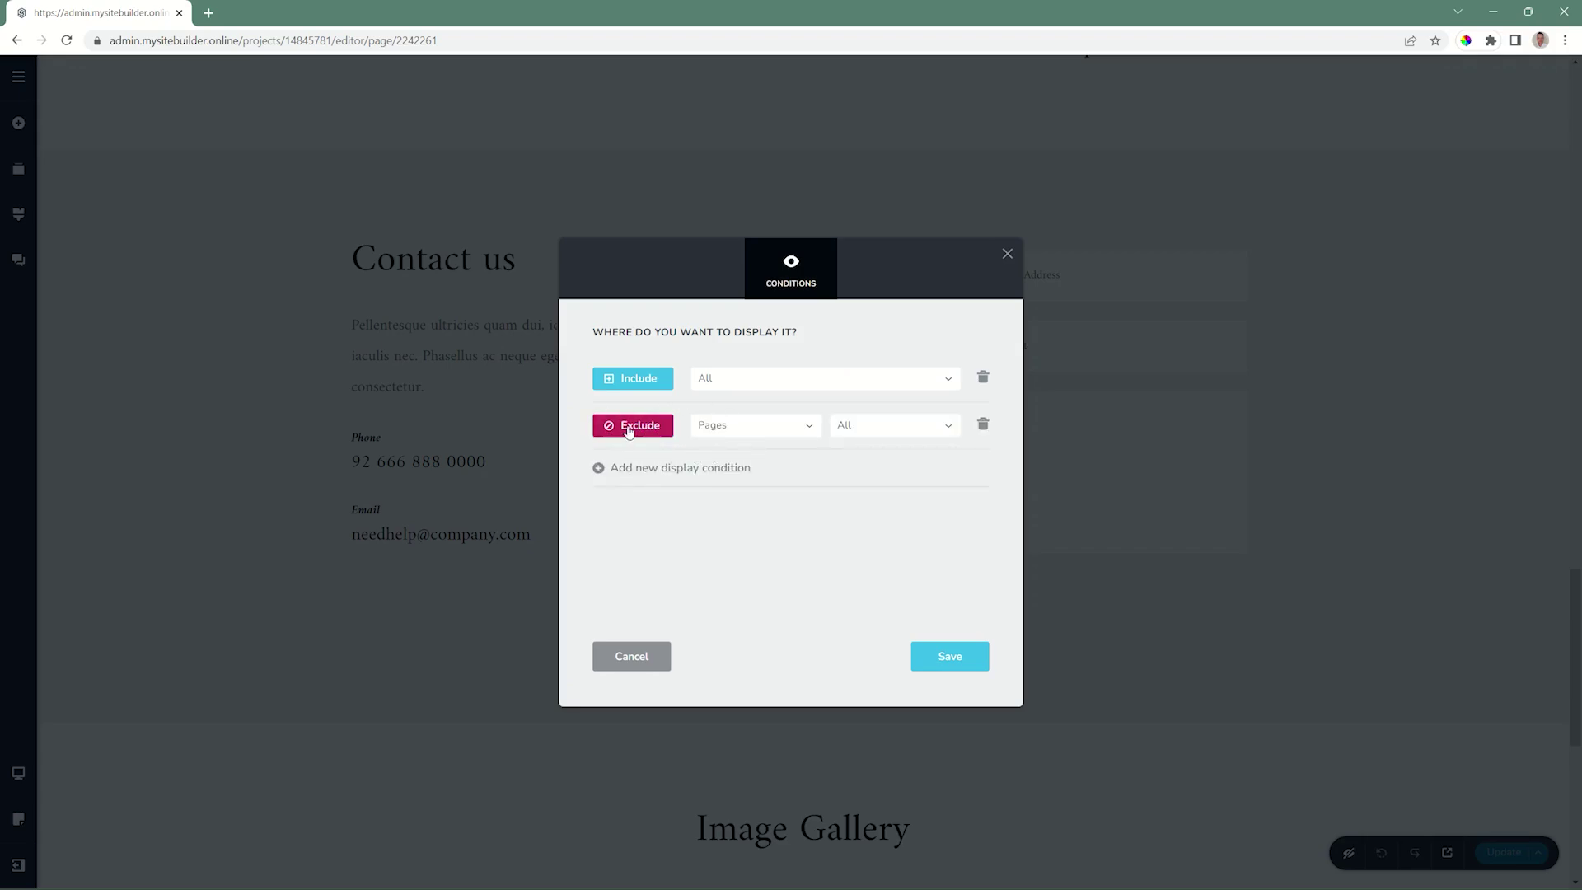
click(756, 431)
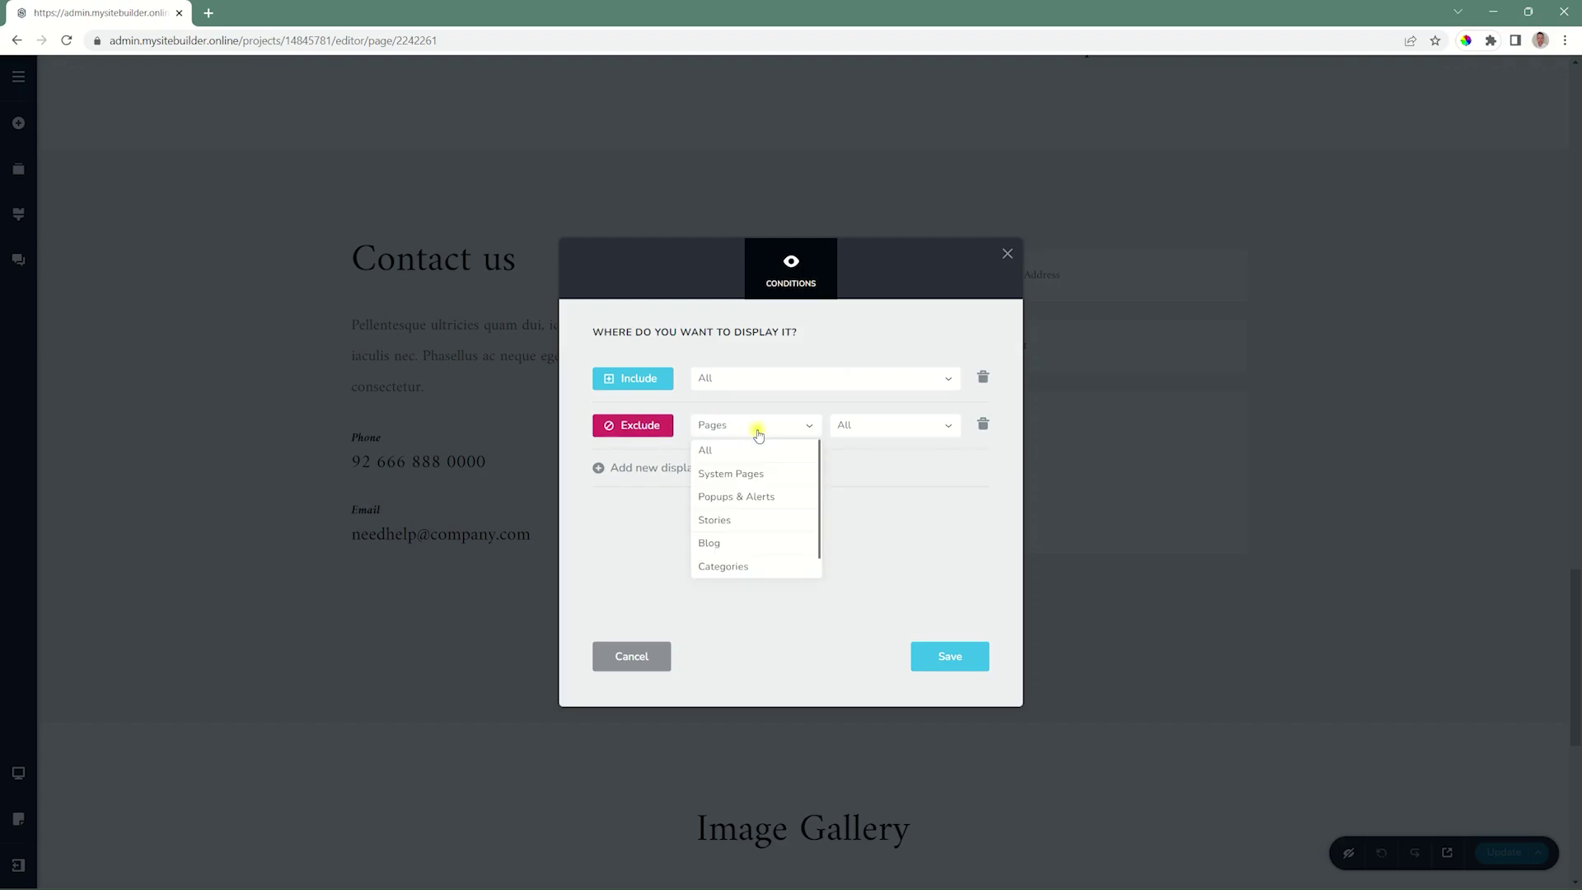
click(805, 432)
click(865, 425)
click(861, 568)
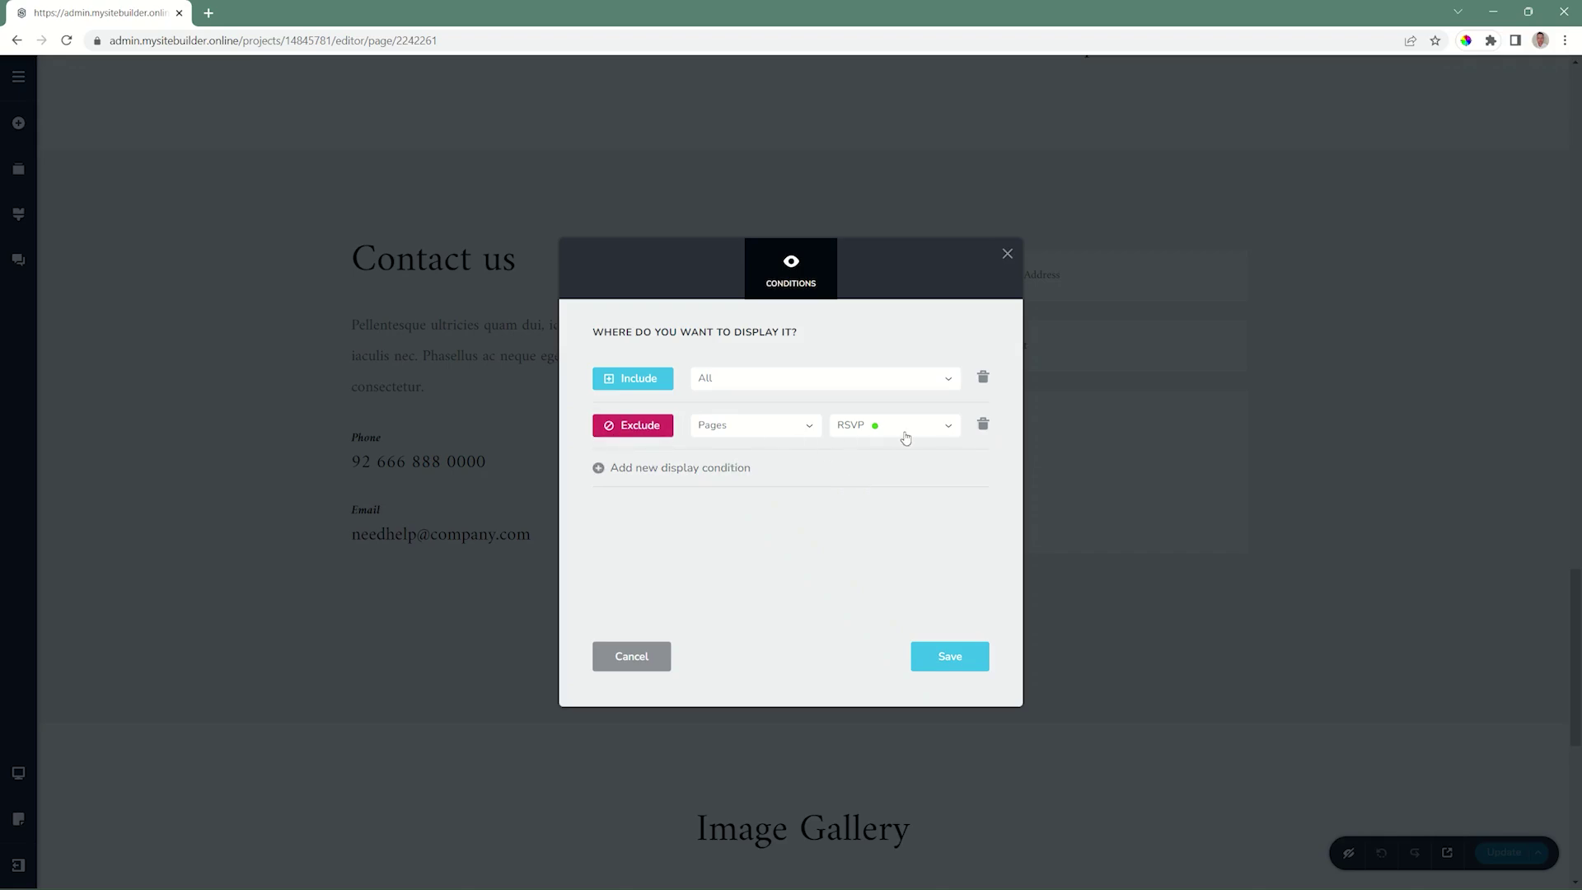
click(950, 655)
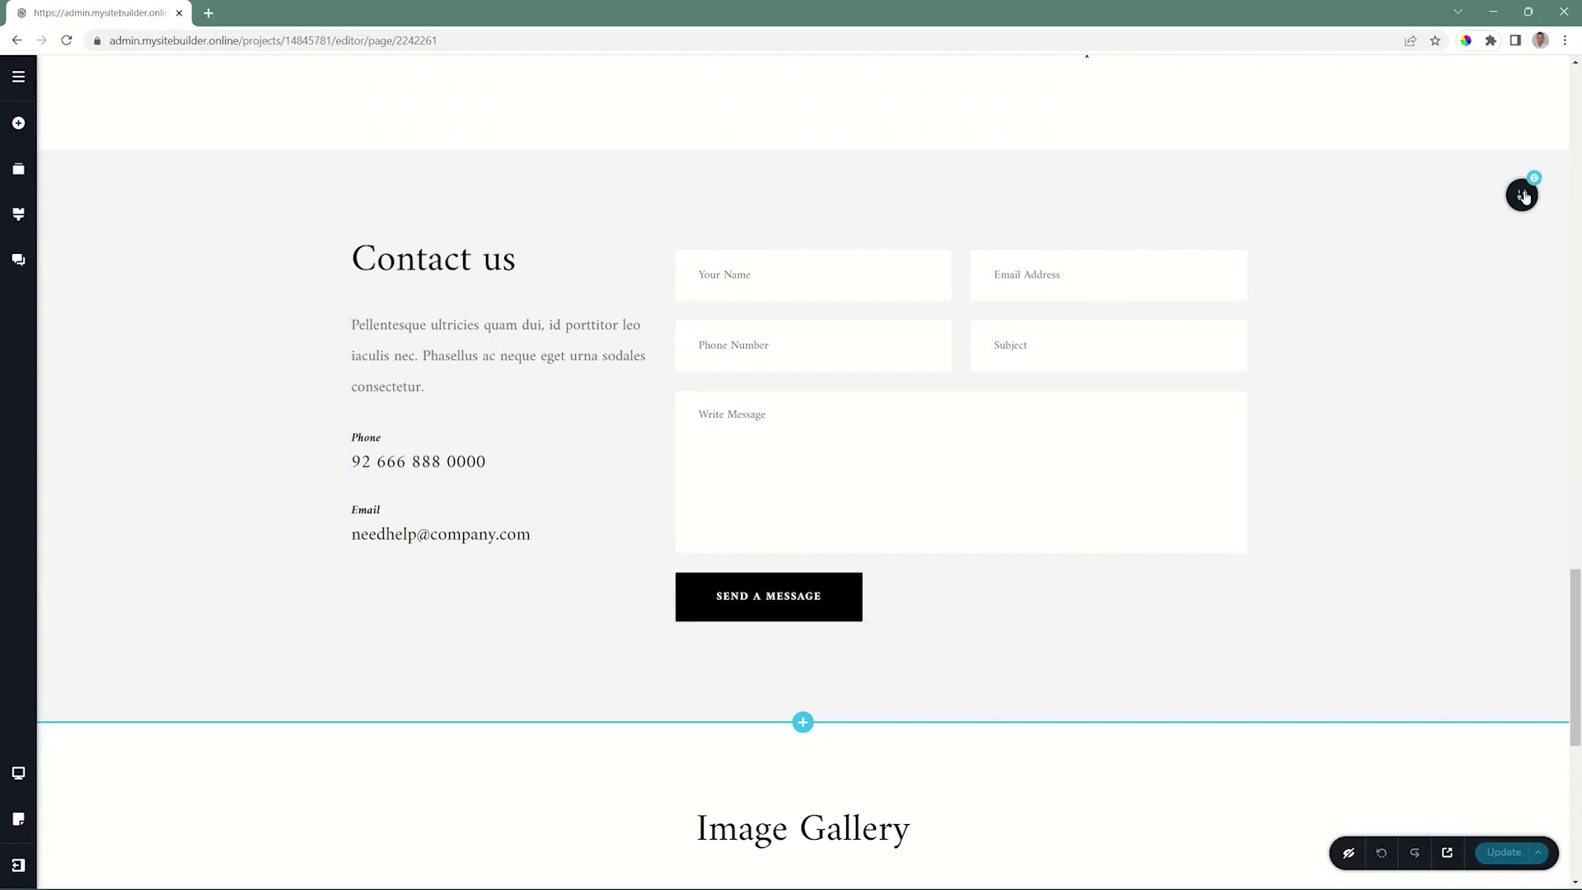
Change the solid overlay colour of the Contact us block to the light mint green swatch
mouse_move(1525, 196)
click(1419, 196)
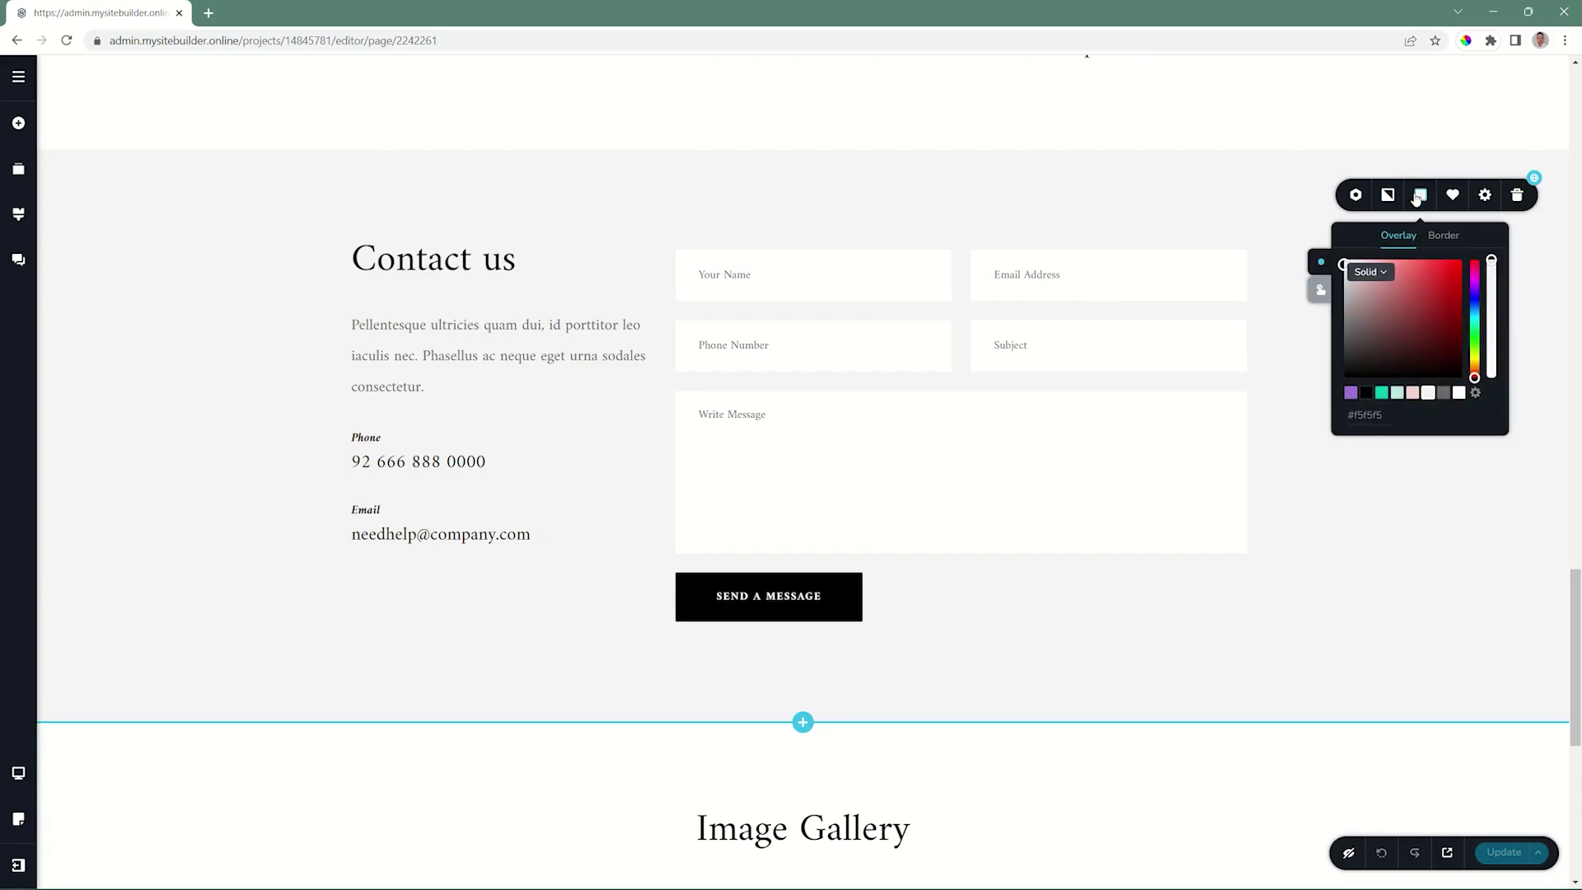
click(1397, 392)
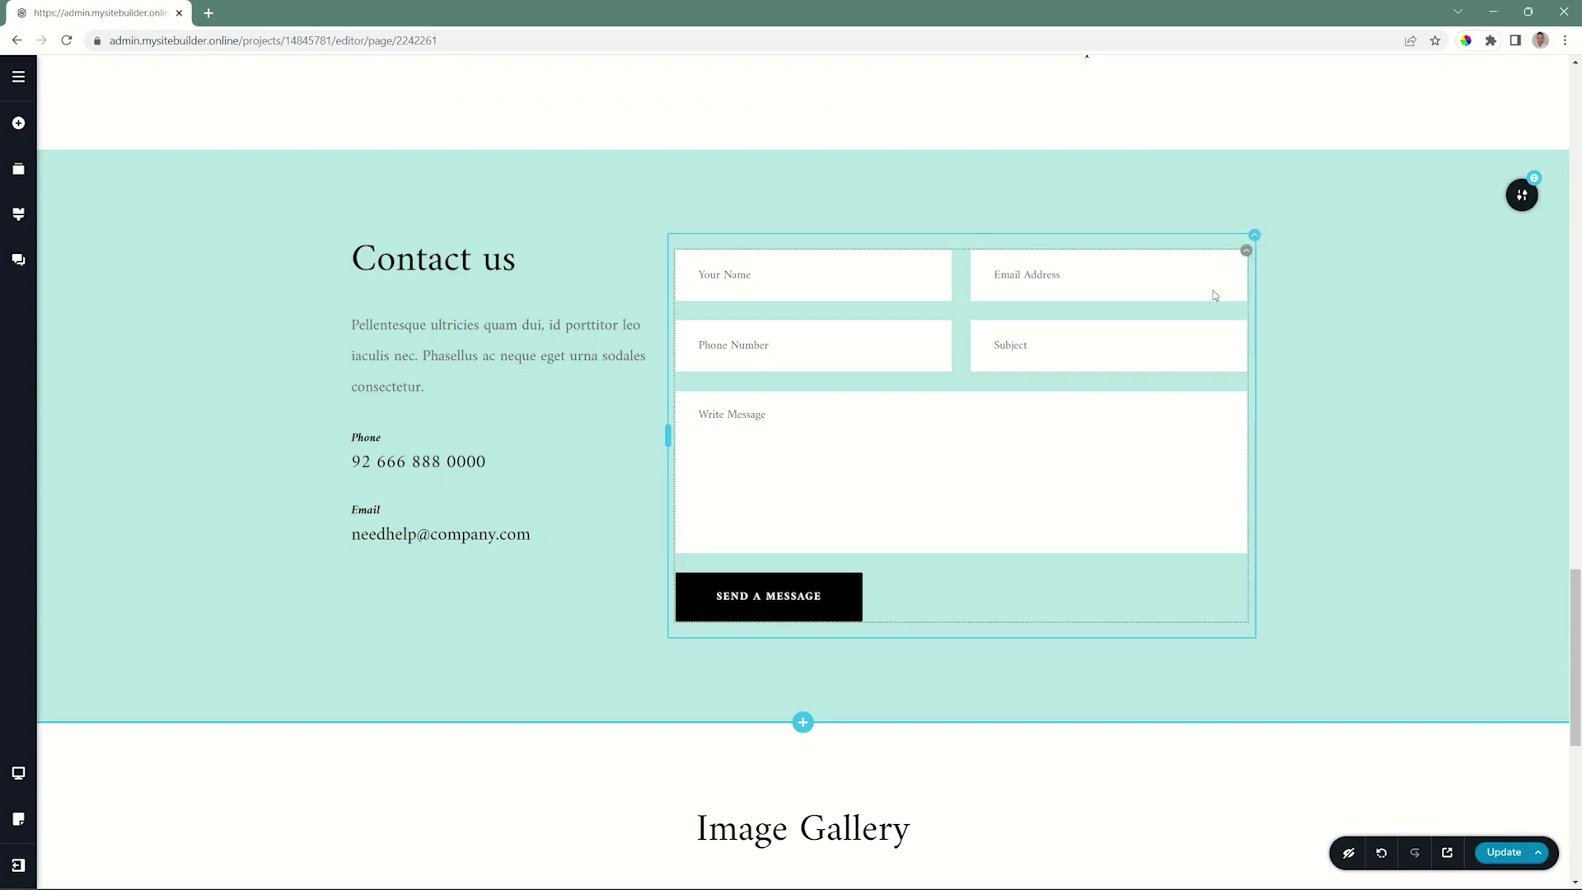
Turn off the global setting of the Contact us block
mouse_move(1524, 198)
click(1357, 196)
click(1423, 245)
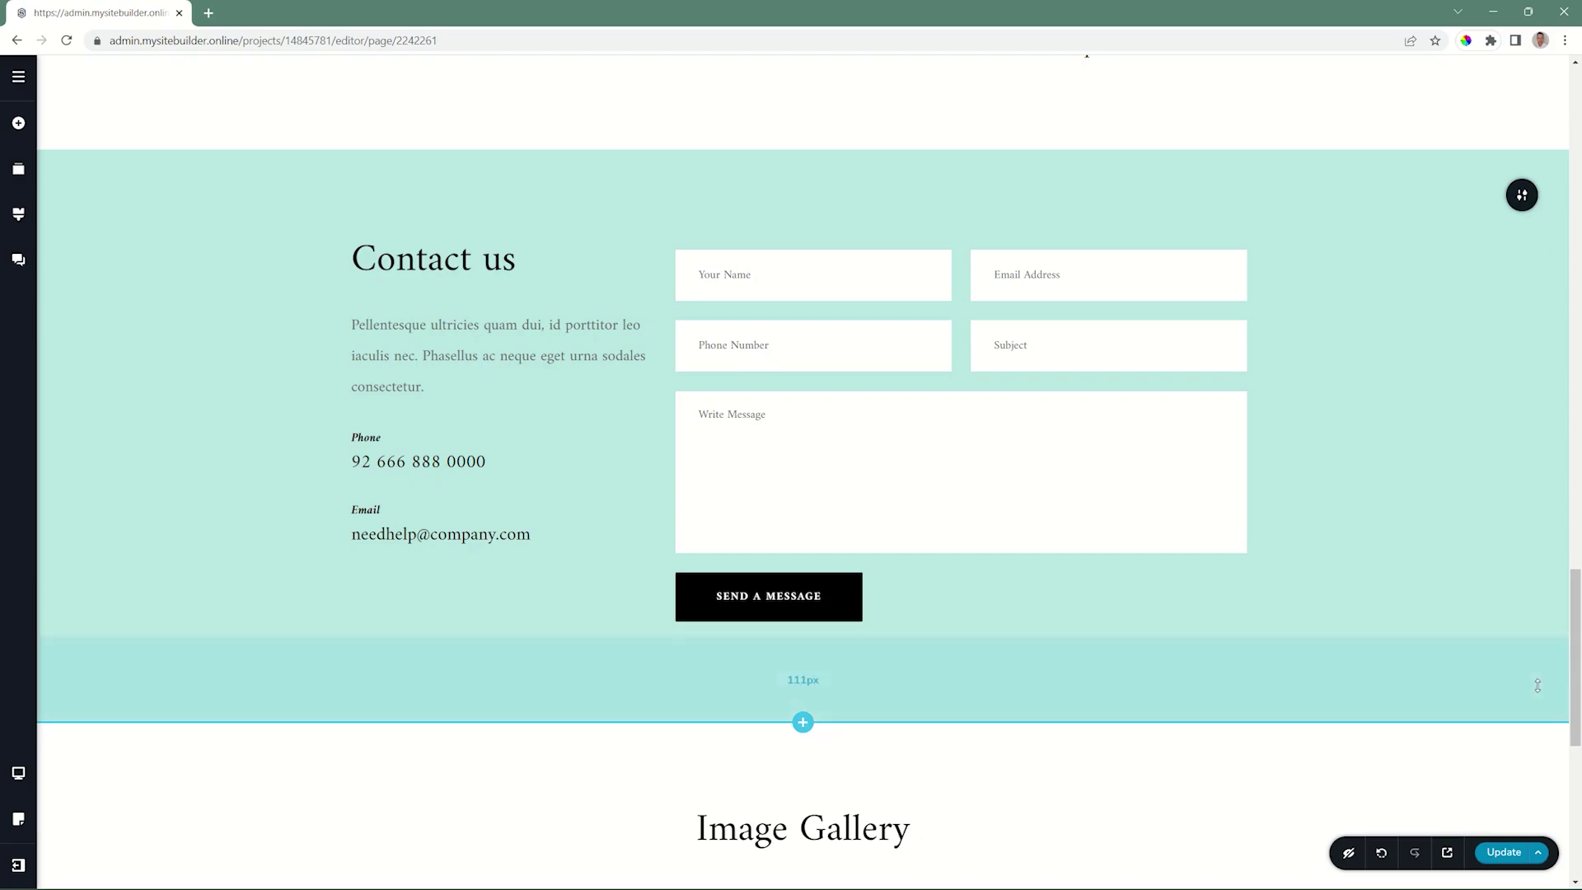
Review the display conditions of the global WEDDING header block, including its content type choices, and close them without changes
drag(1579, 632, 1579, 116)
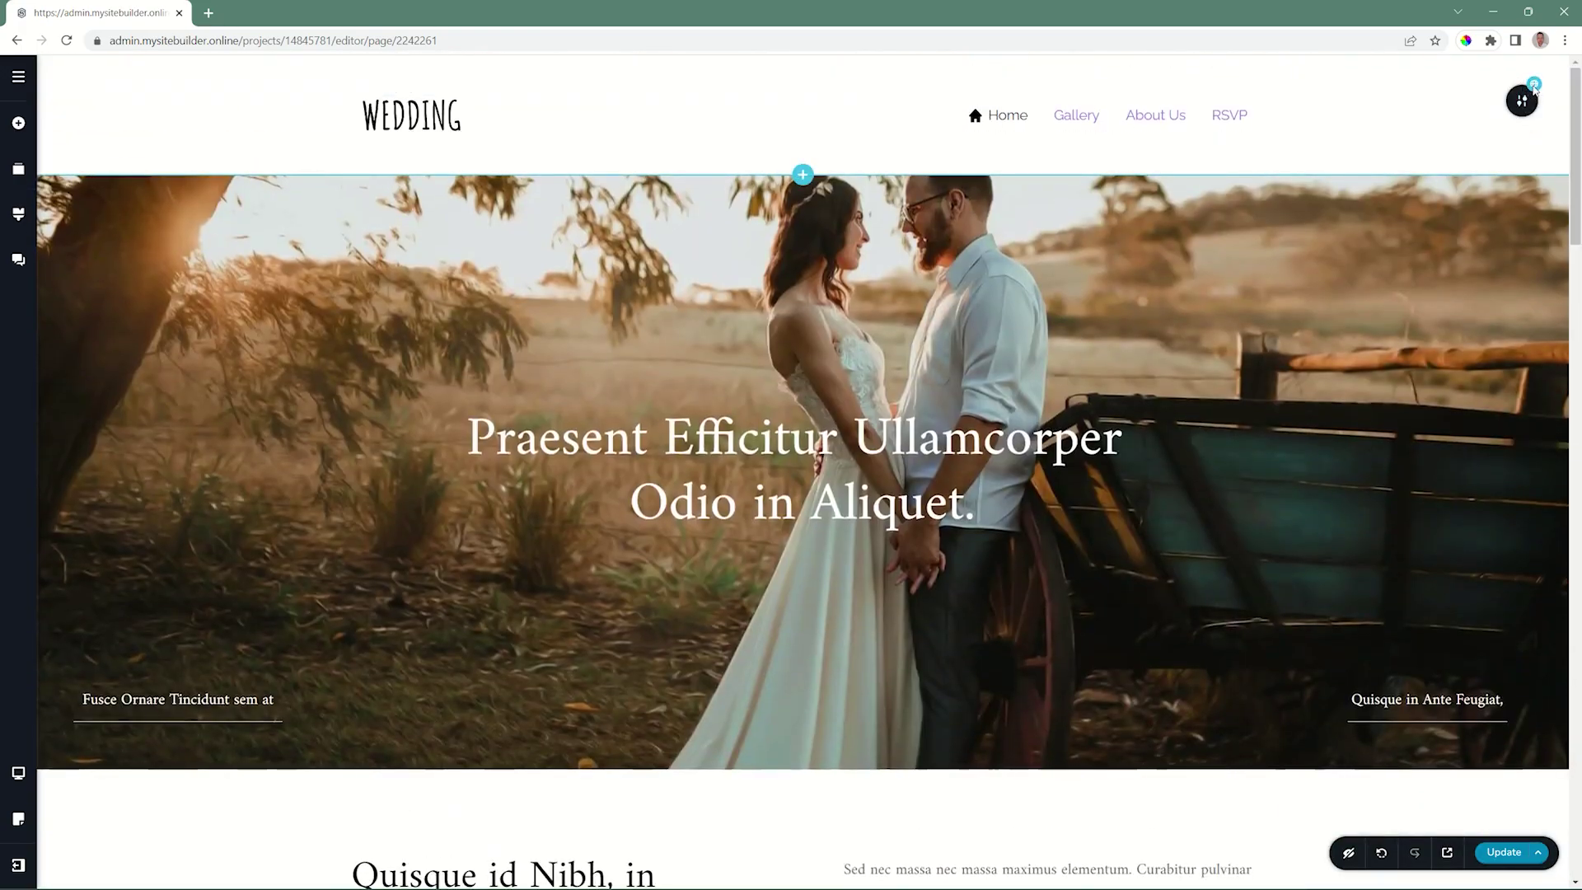
click(1522, 101)
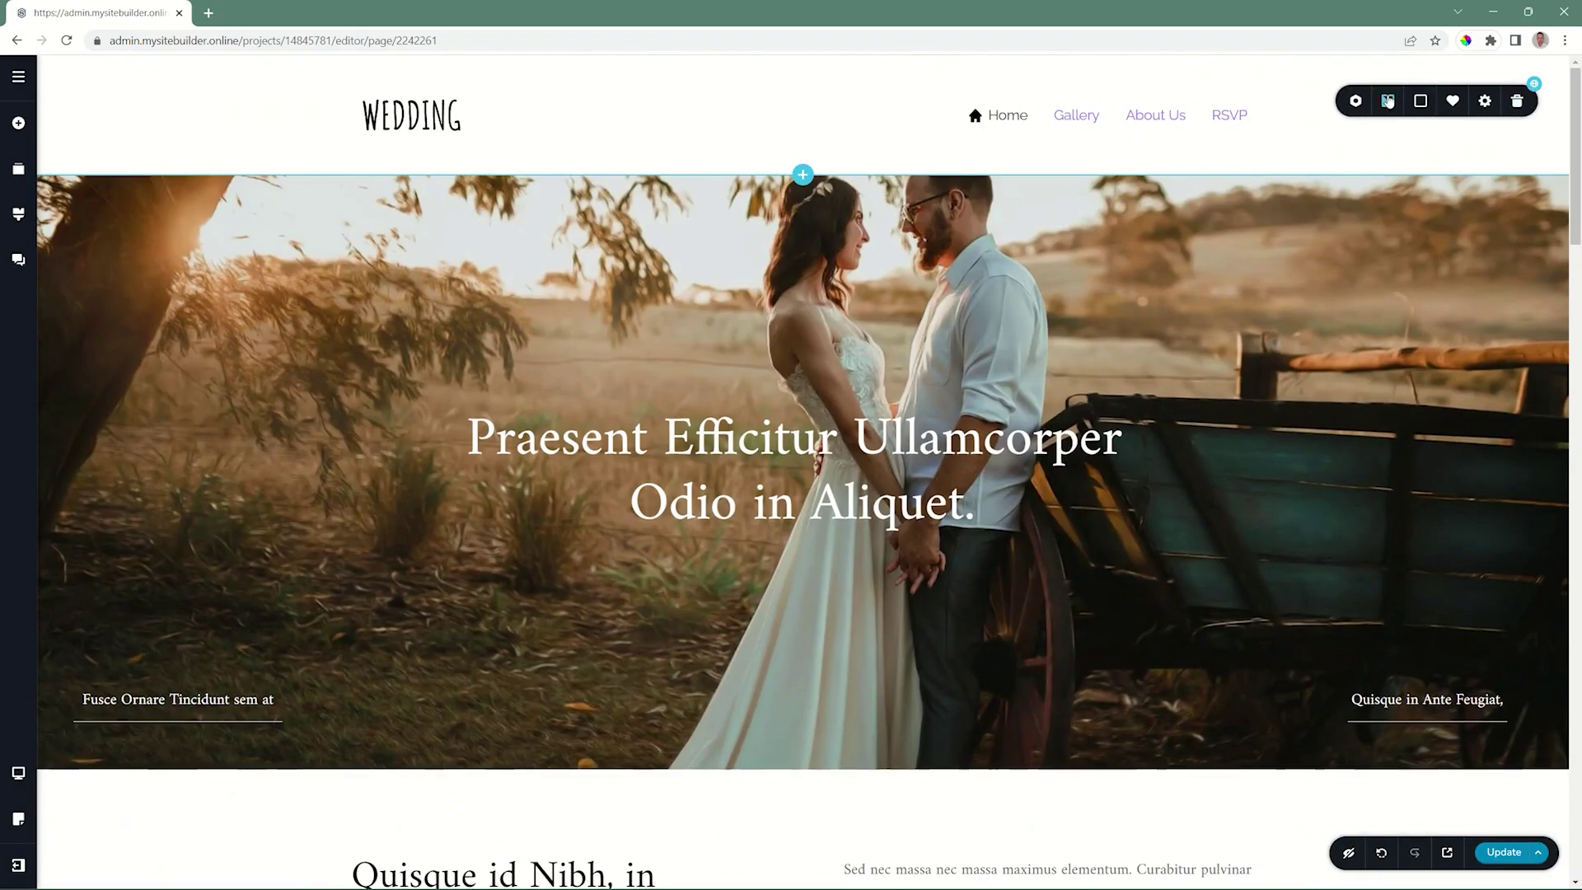
click(1360, 101)
click(1318, 175)
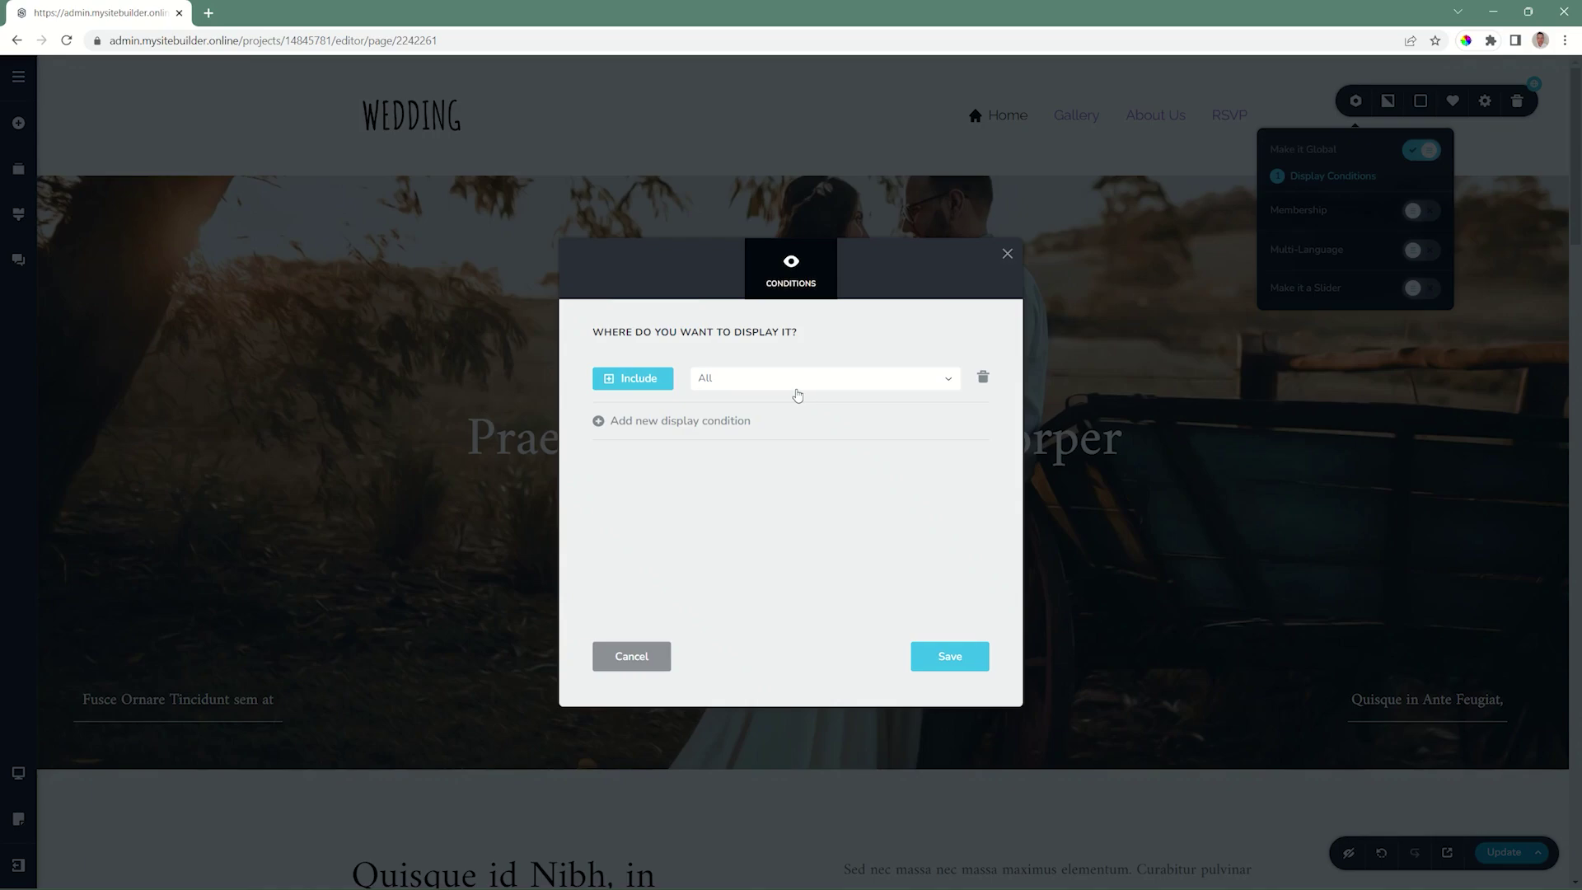
click(785, 386)
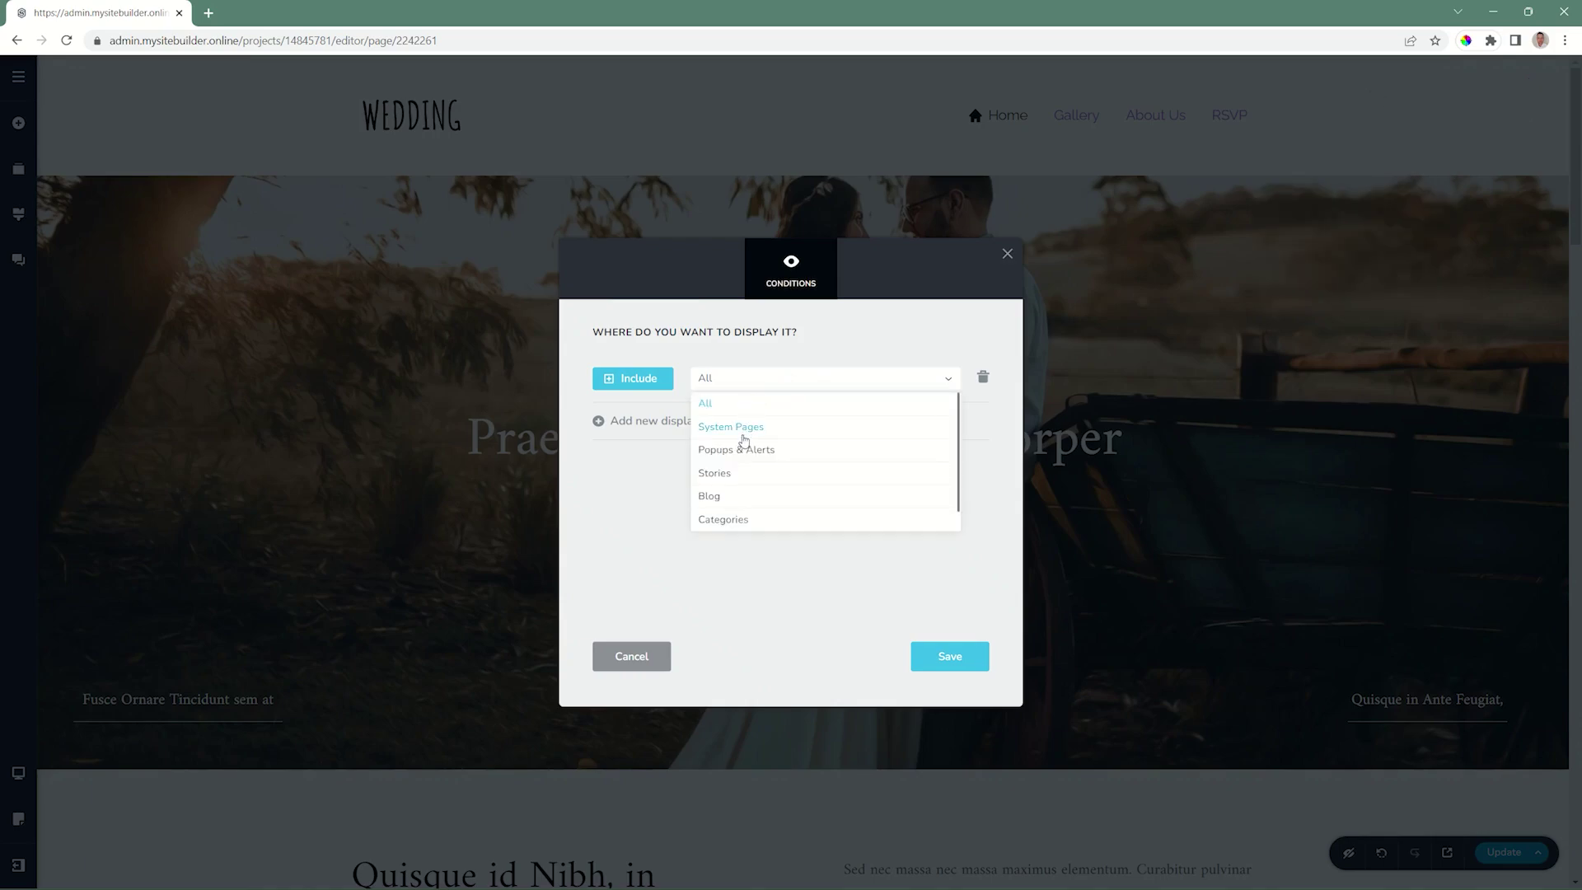
click(939, 563)
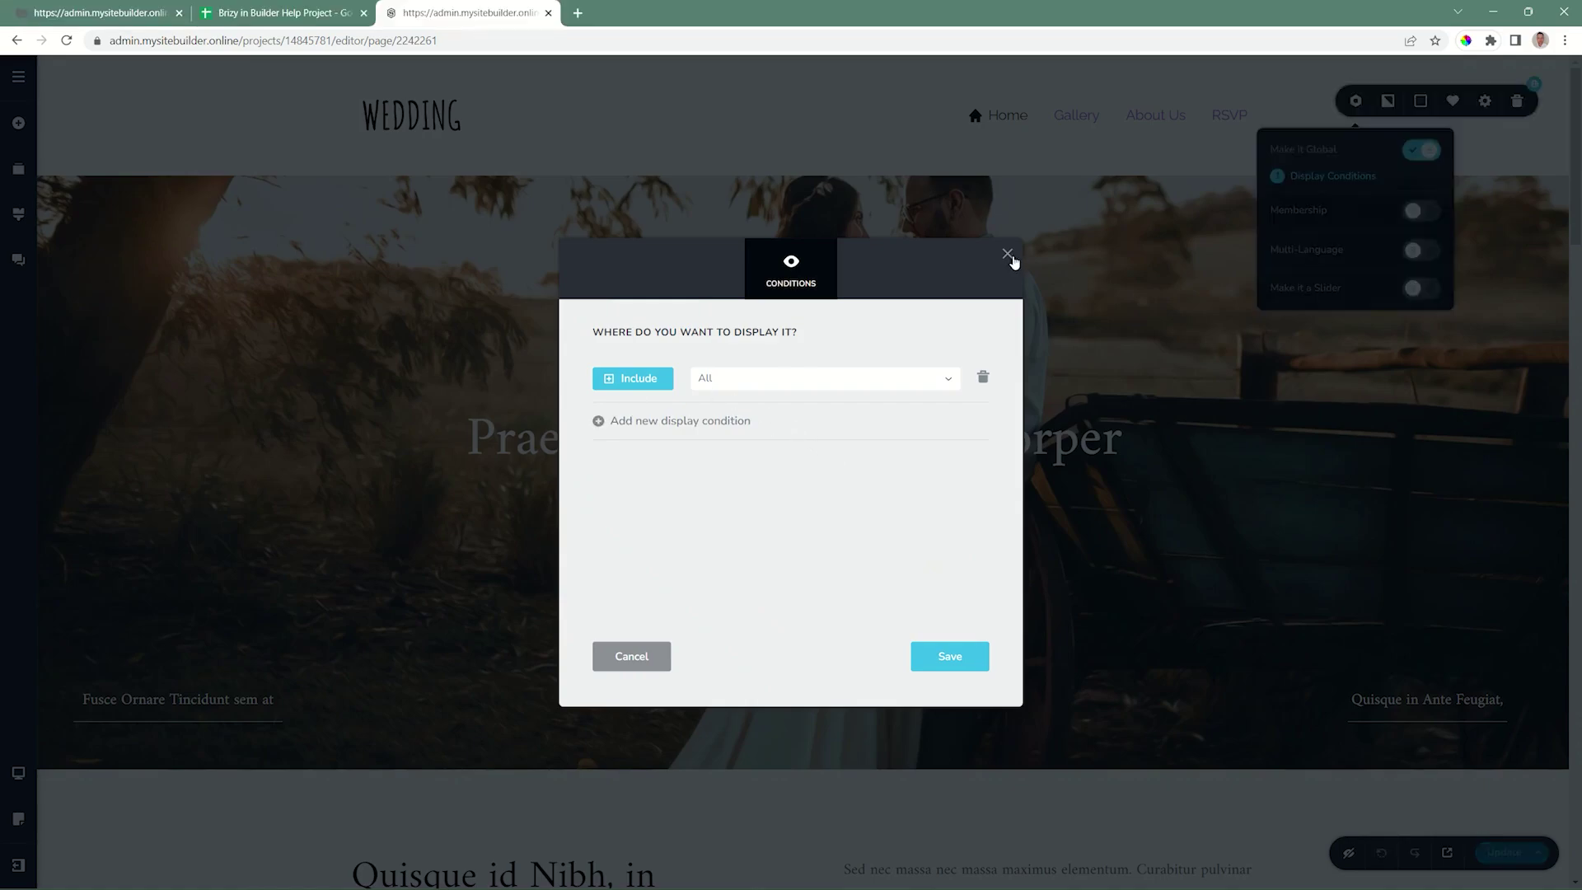
click(1007, 254)
scroll(822, 642, down, 15)
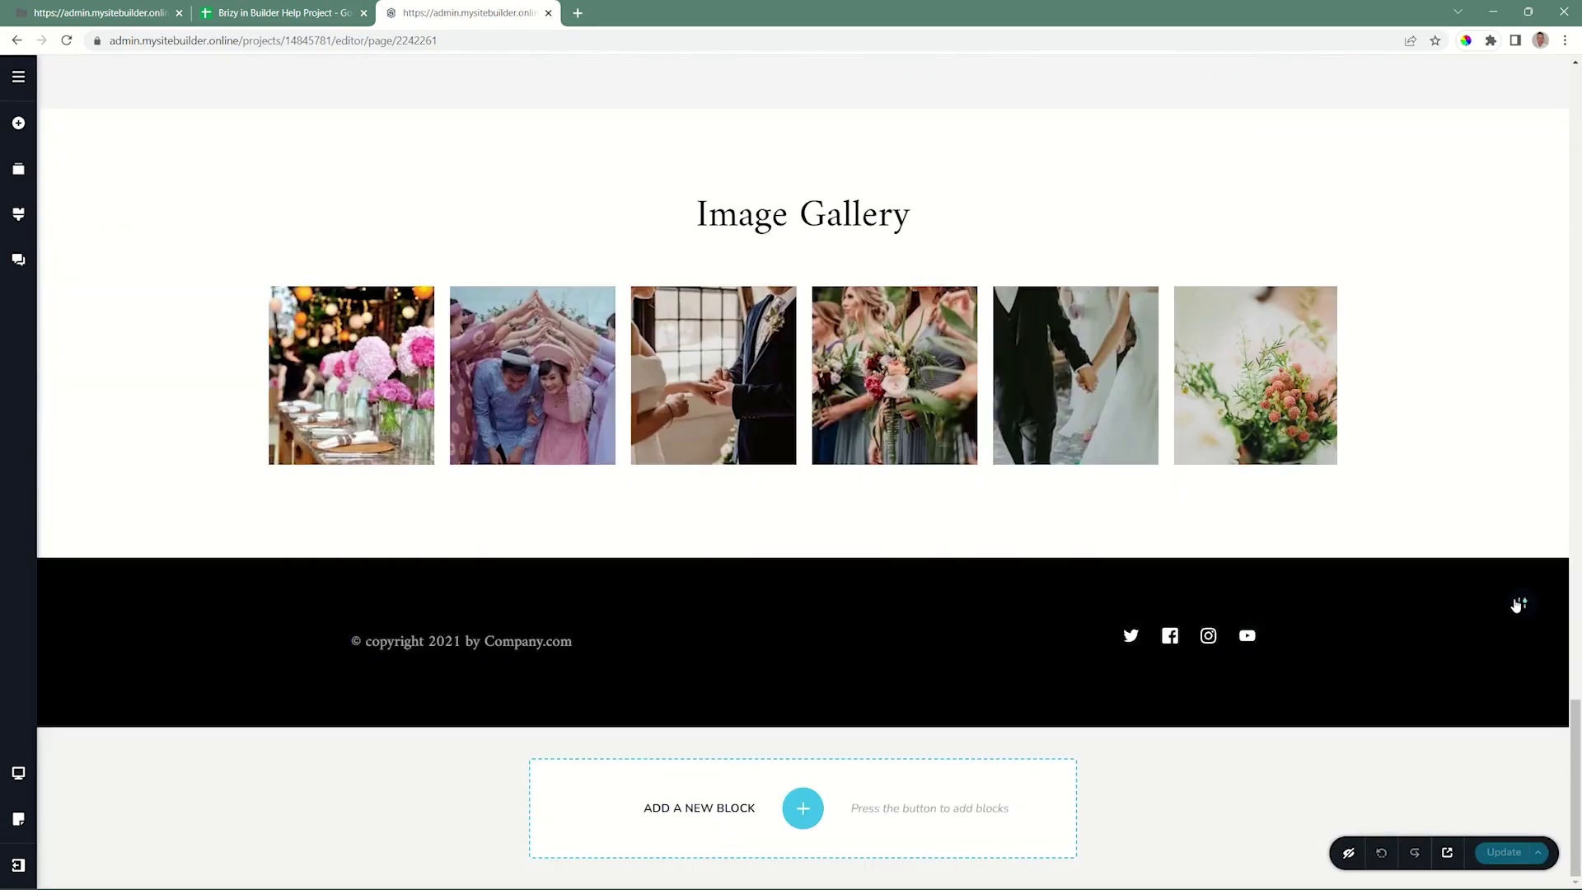
Make the black copyright footer block global, change the content type of its Include display condition, and save the conditions
click(1324, 603)
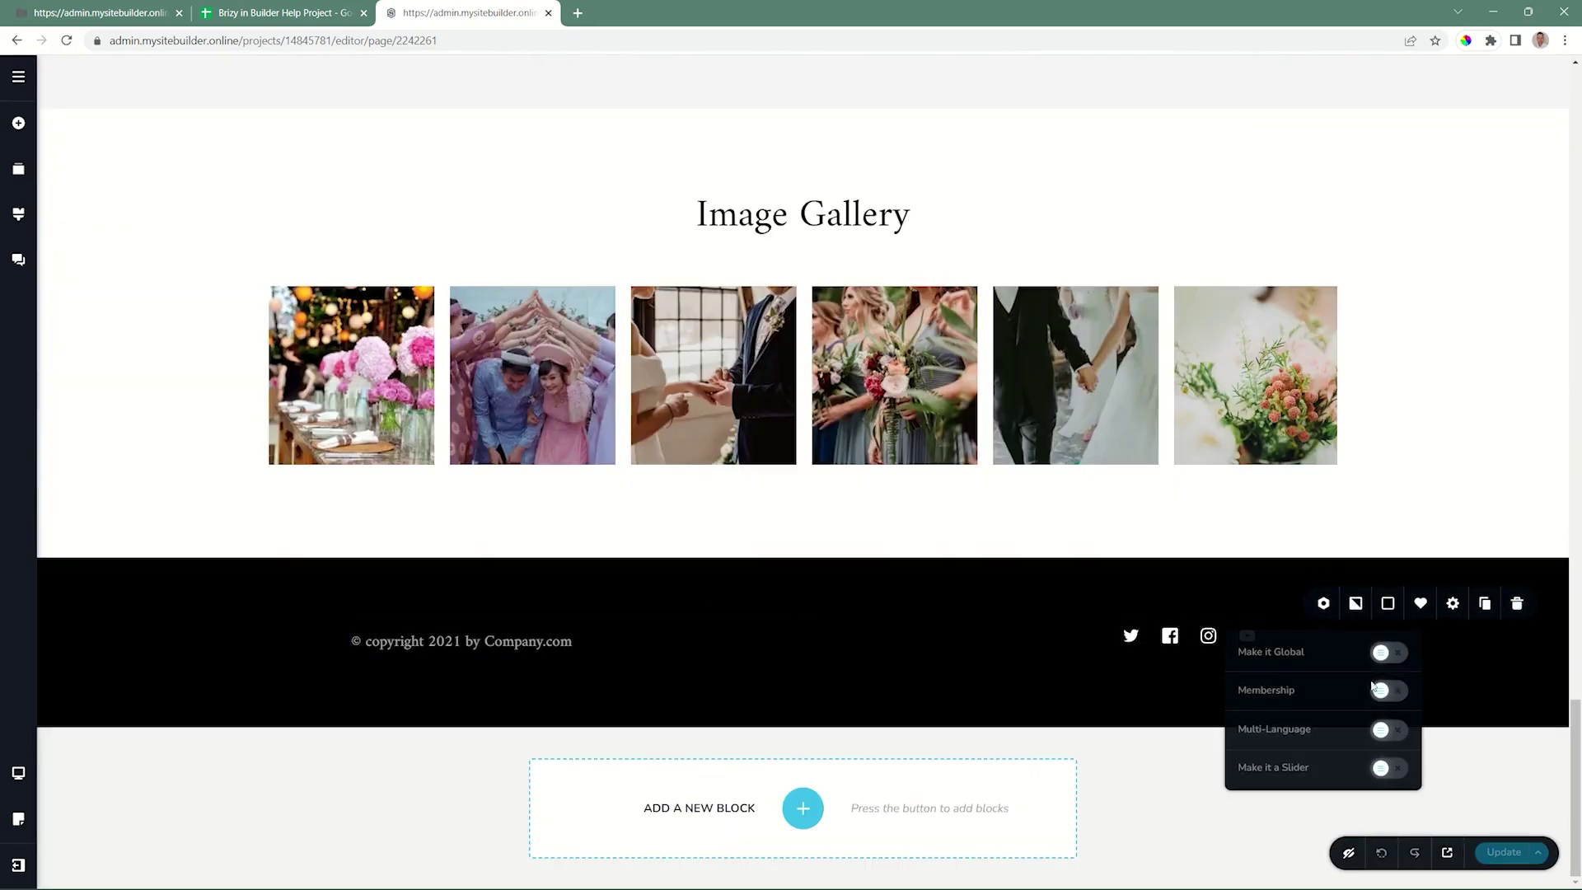
click(1389, 656)
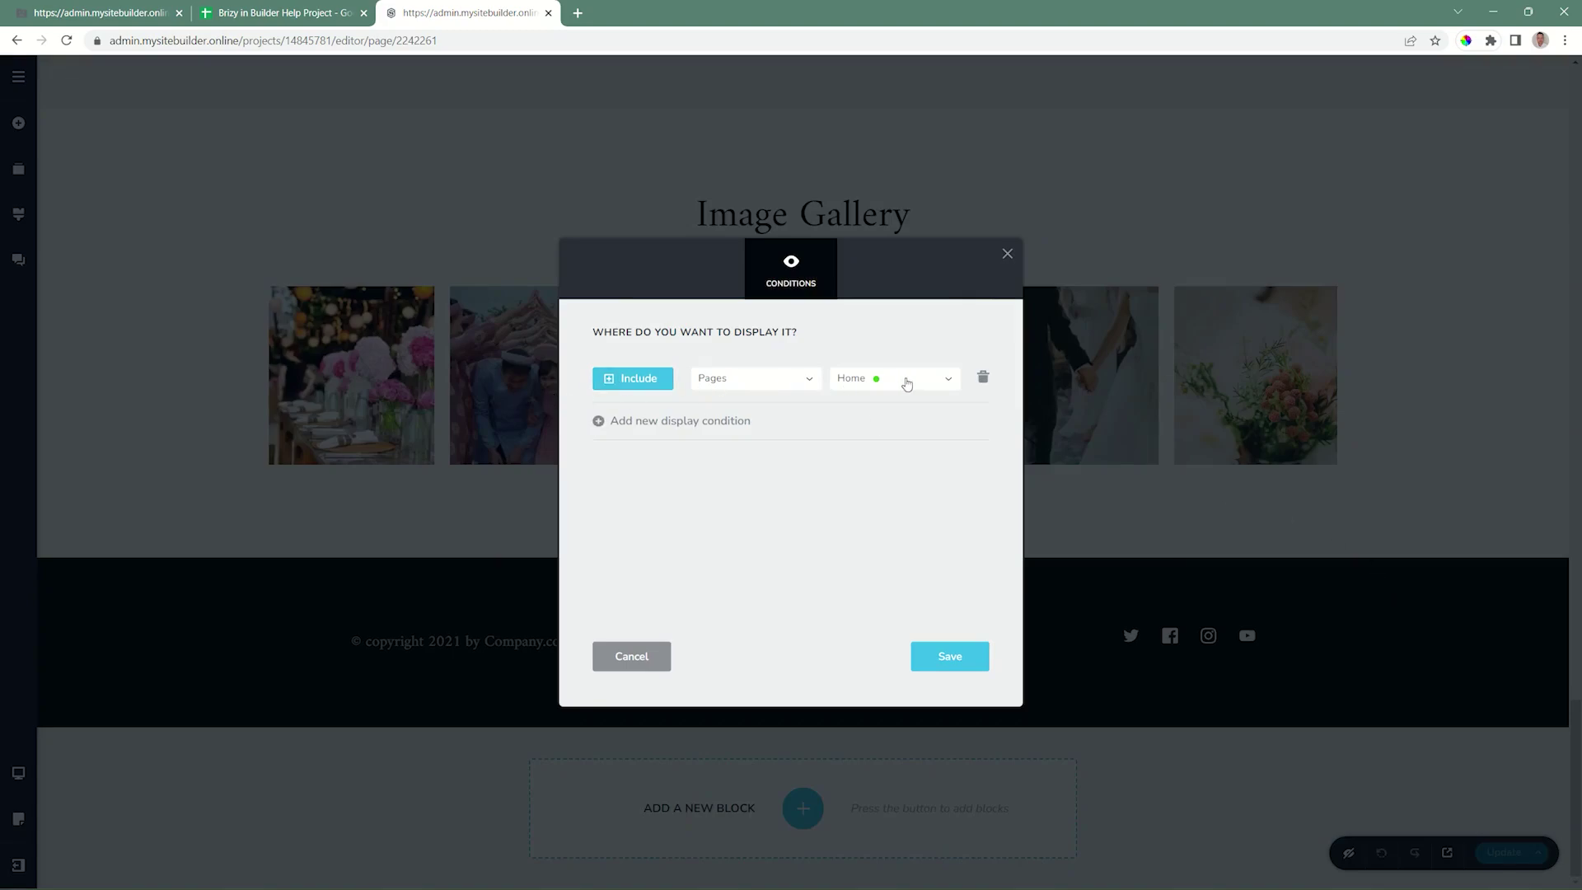
click(801, 380)
click(706, 403)
click(975, 659)
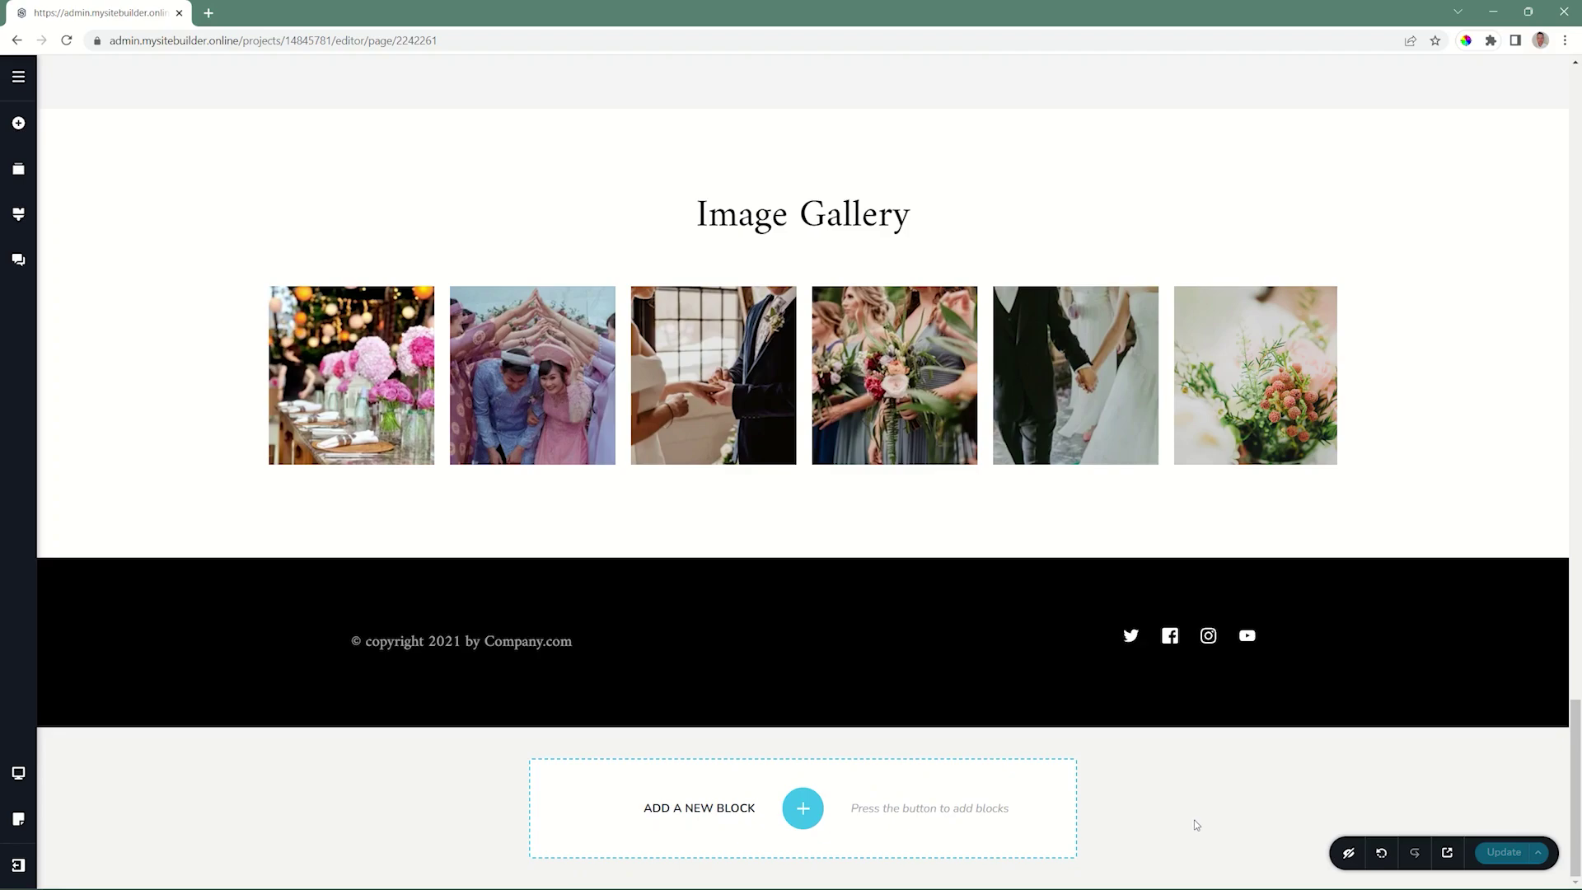
Review the global blocks available for adding to the page, including the black footer's delete option, and close the library without adding one
click(803, 809)
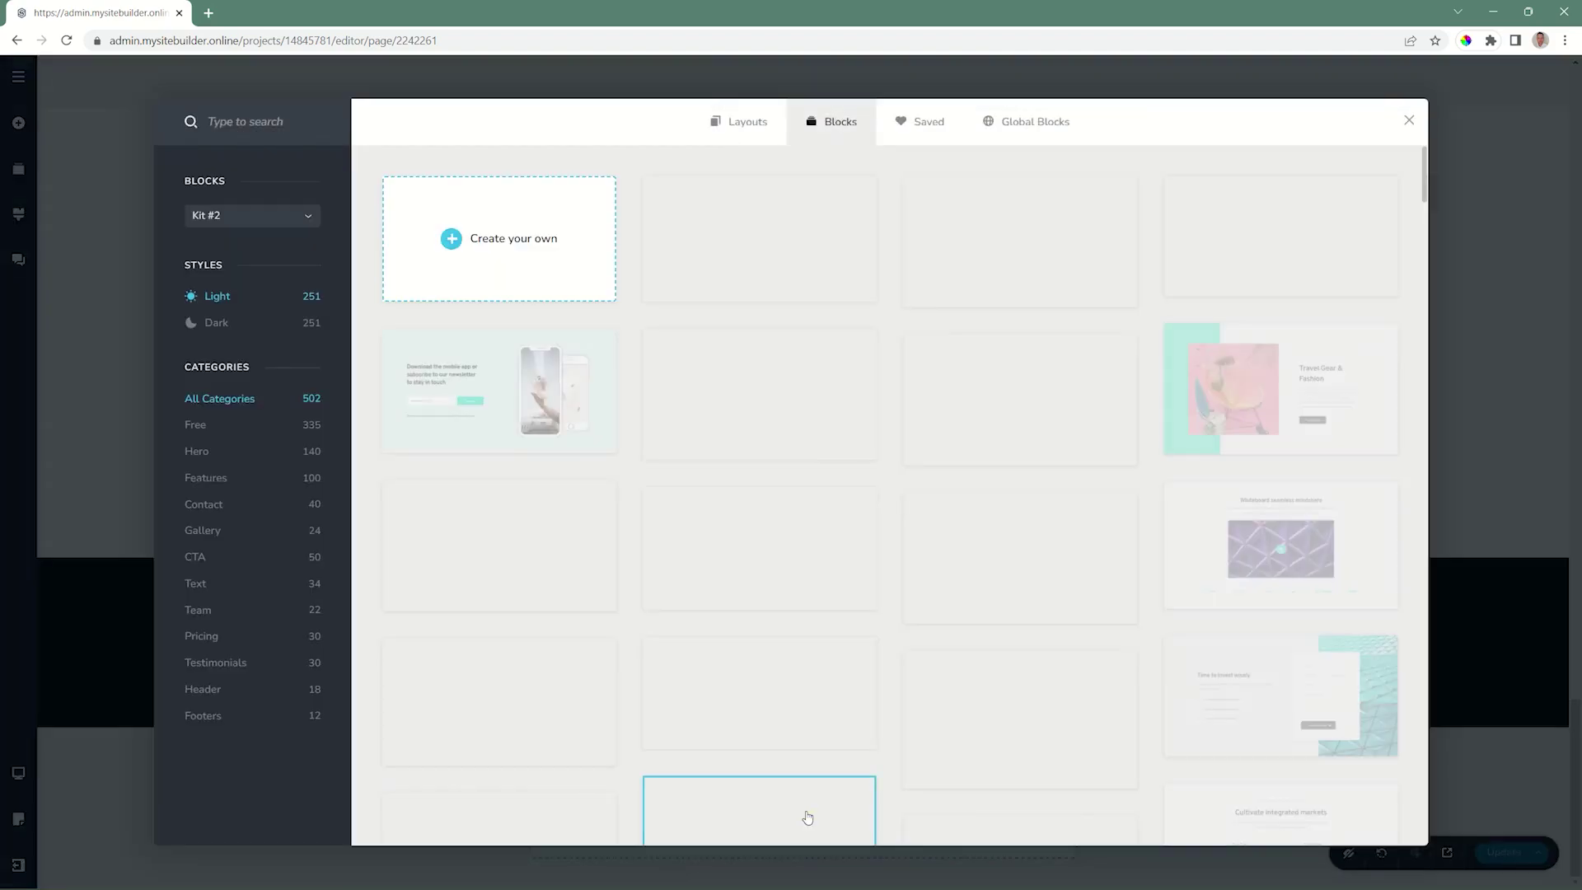
click(1035, 123)
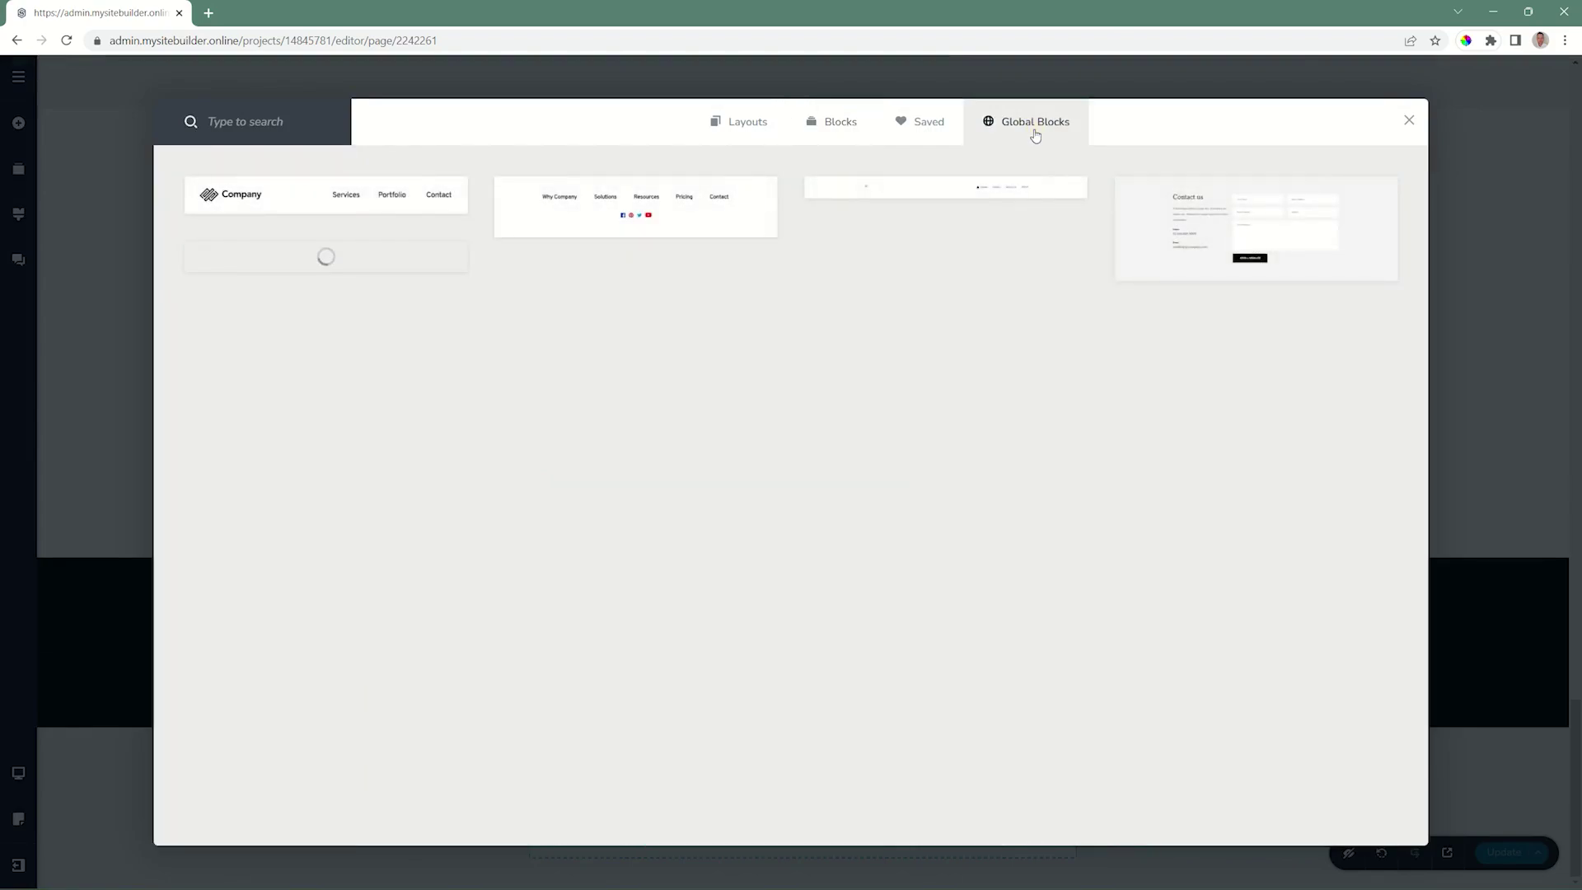
click(461, 249)
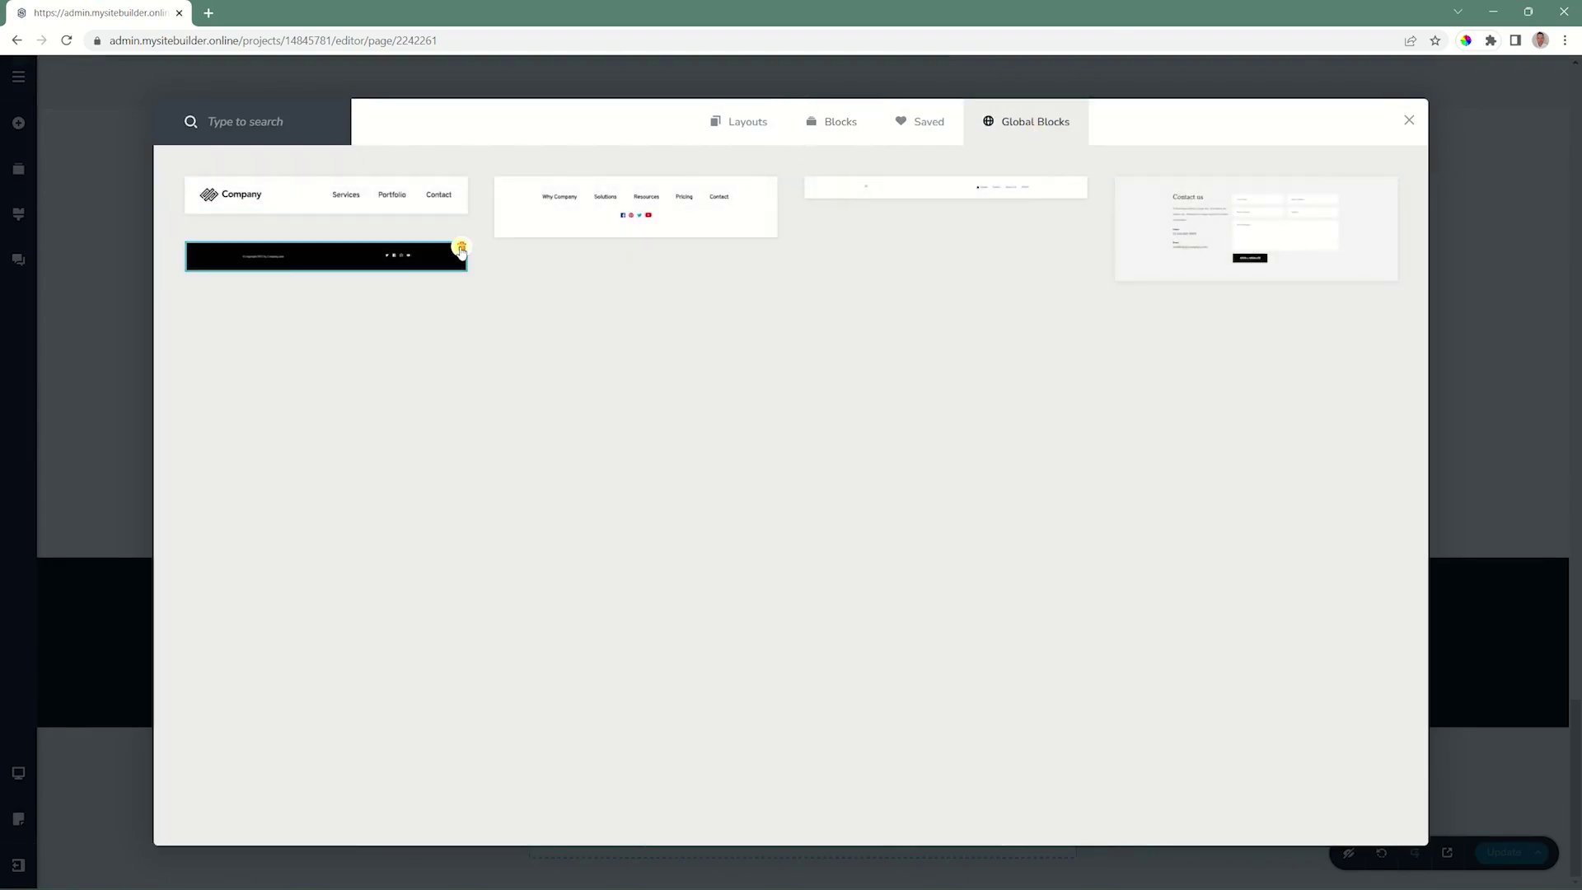
click(1409, 121)
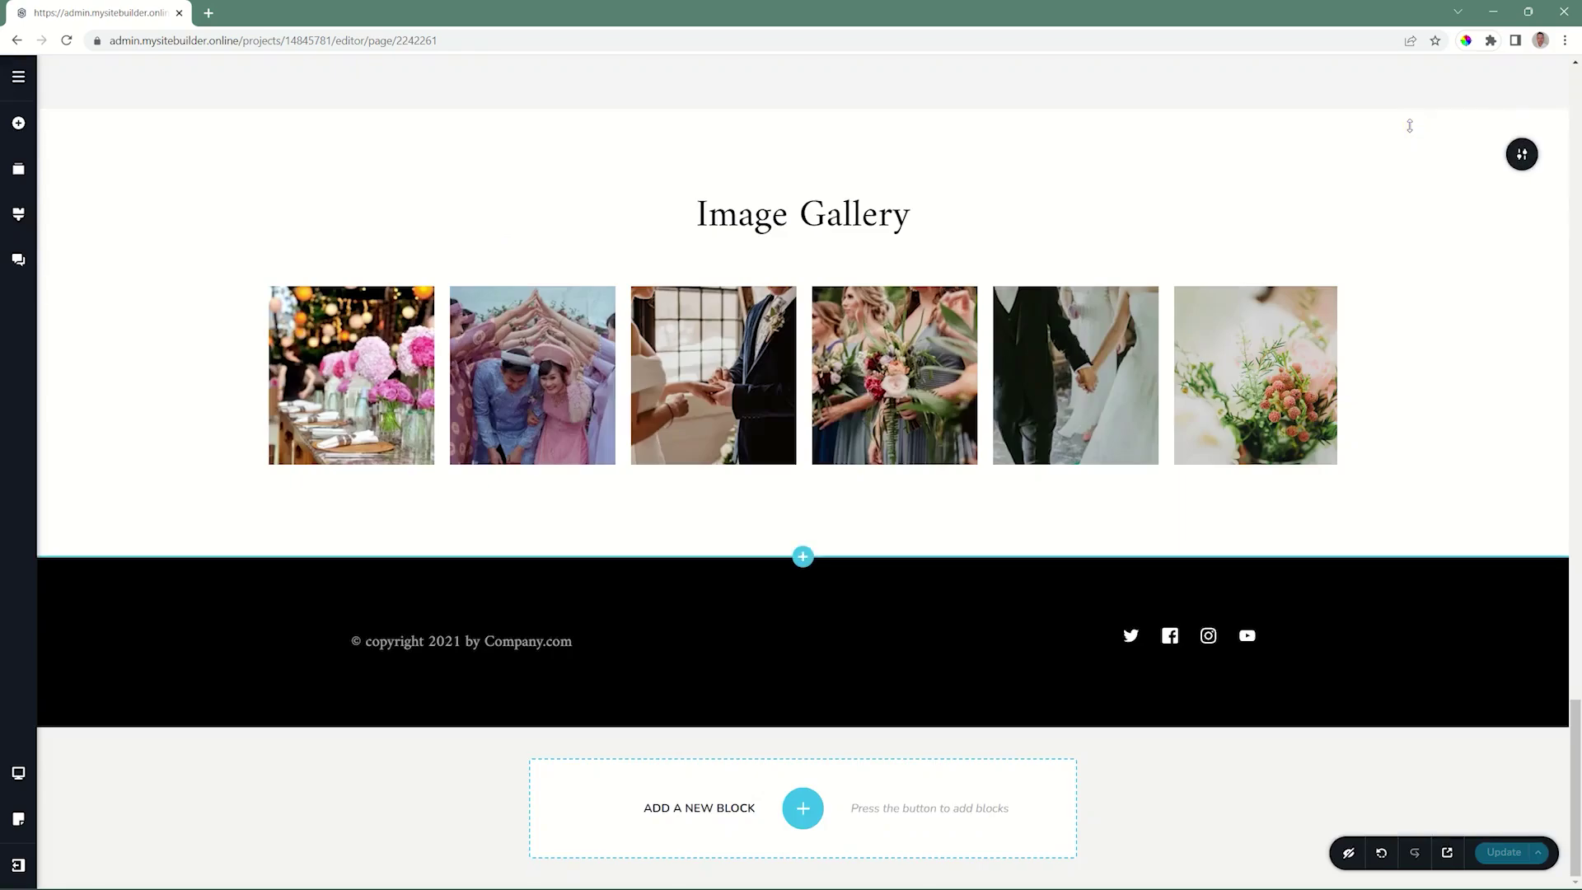